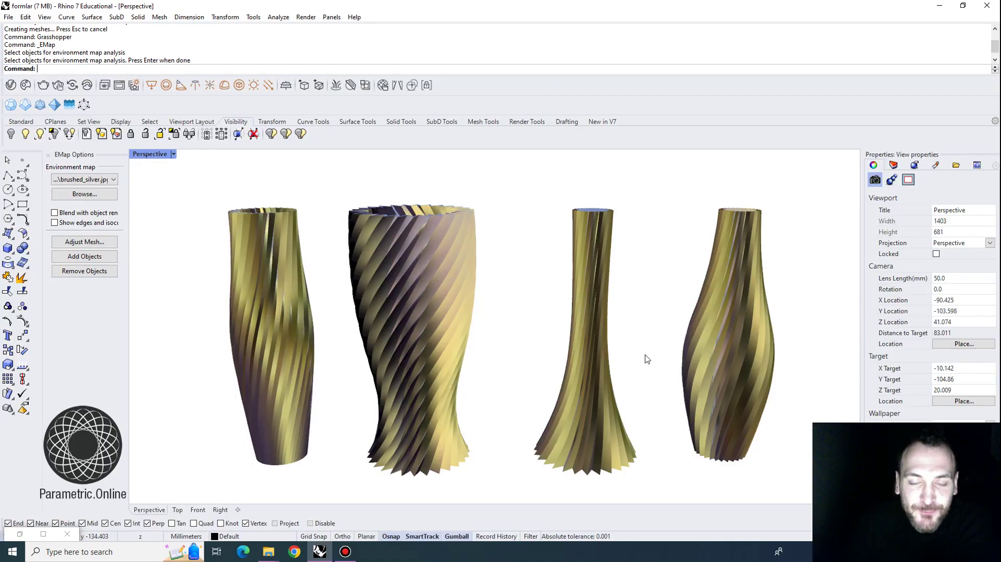
- Examine the four twisted, pleated vase models from the side, from above and from underneath
right_drag(646, 359, 620, 341)
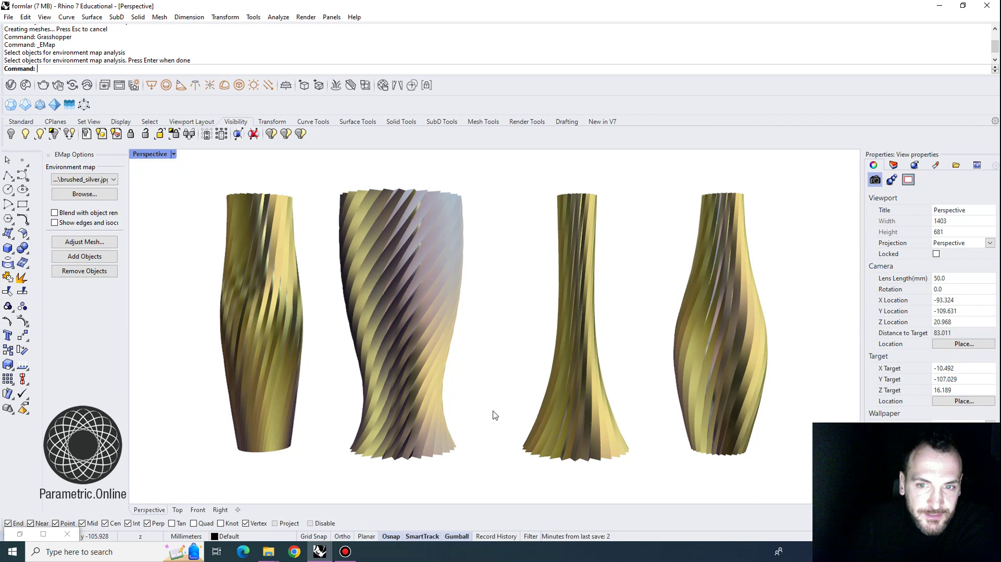
right_drag(495, 415, 481, 282)
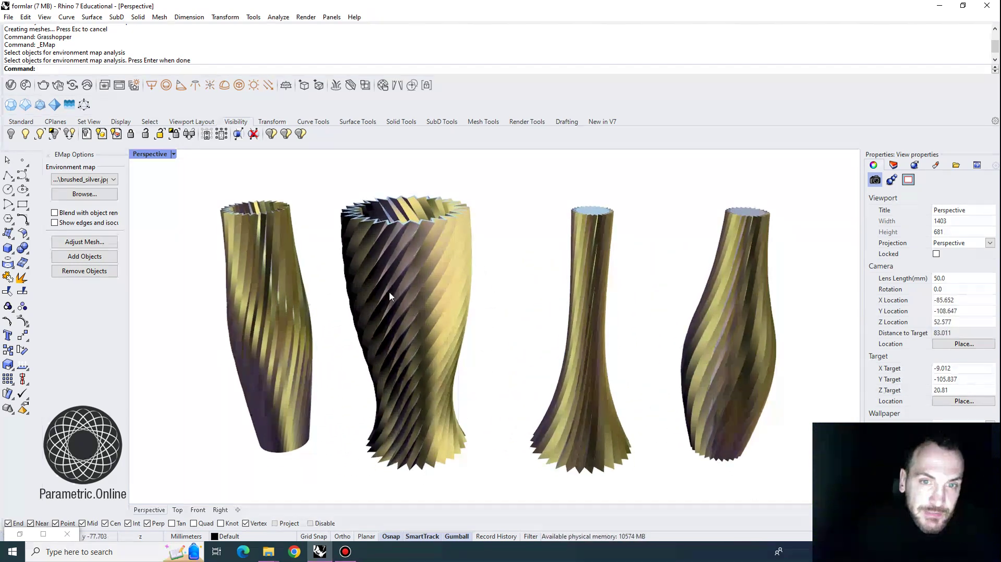
right_drag(497, 388, 513, 321)
shift+right_drag(542, 409, 537, 393)
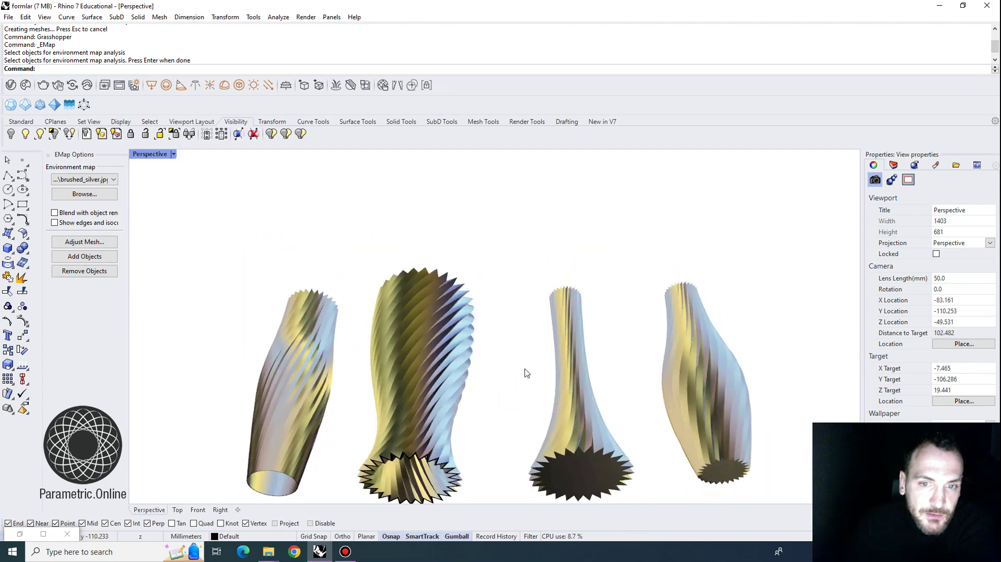
scroll(530, 360, down, 4)
right_drag(532, 355, 469, 355)
scroll(420, 382, up, 6)
right_drag(420, 382, 414, 341)
scroll(412, 341, down, 4)
right_drag(473, 335, 446, 308)
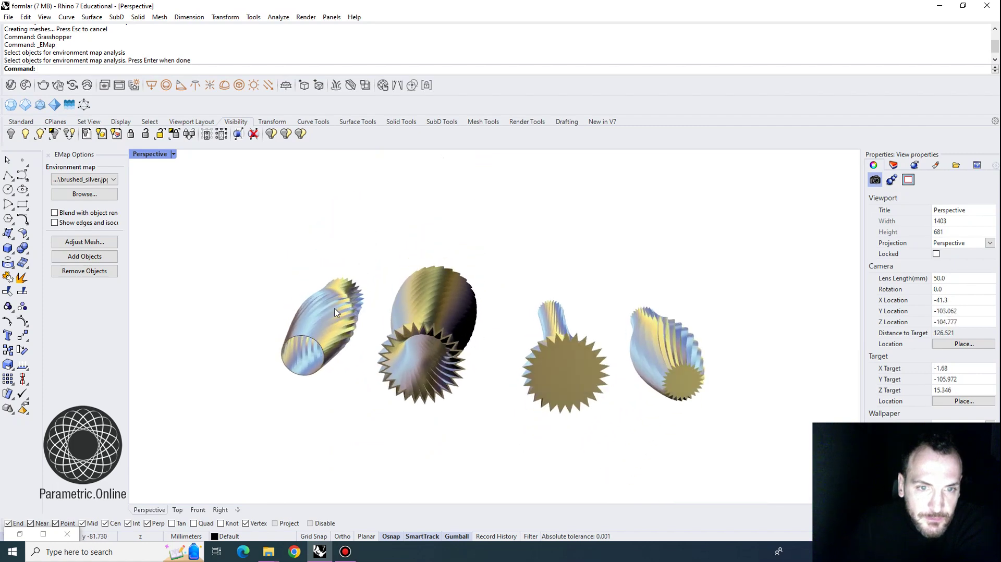
right_drag(335, 313, 305, 423)
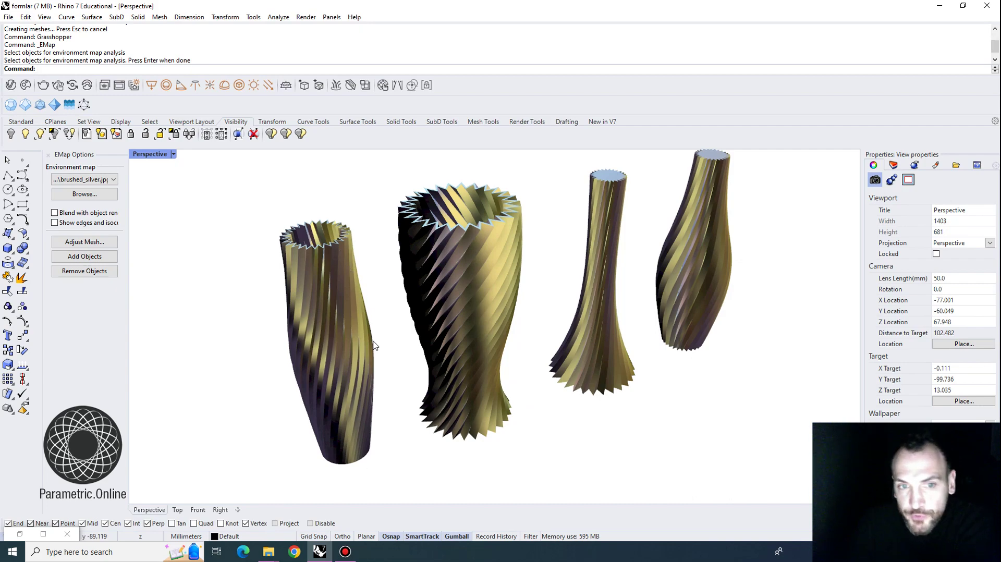
- Inspect the pleated rims and open interiors of the two wider vases up close
right_drag(441, 386, 326, 350)
scroll(312, 360, up, 5)
scroll(328, 299, up, 4)
right_drag(338, 312, 454, 454)
scroll(471, 273, down, 8)
scroll(415, 378, down, 4)
scroll(426, 248, up, 3)
scroll(425, 251, up, 6)
right_drag(426, 251, 438, 326)
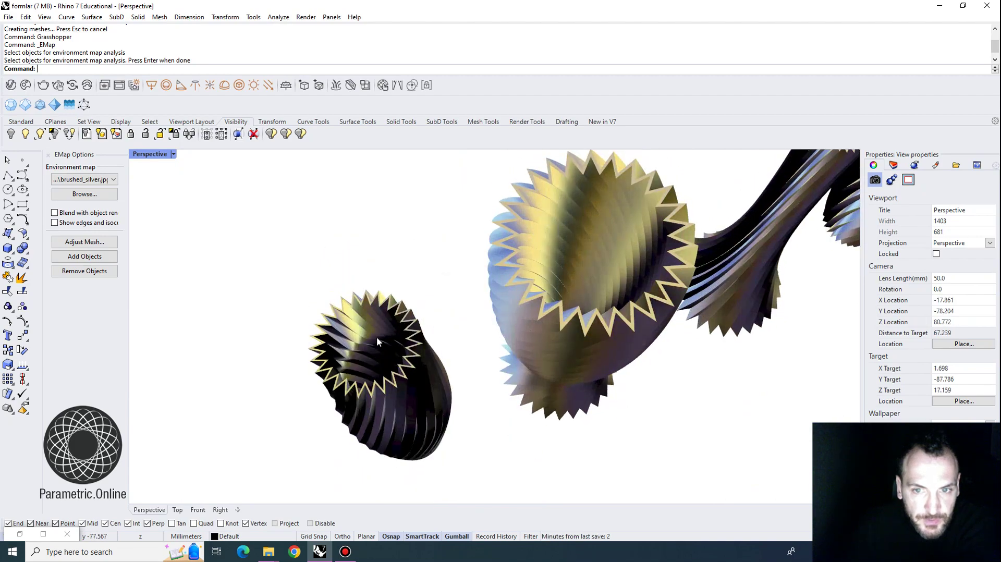
right_drag(377, 342, 654, 320)
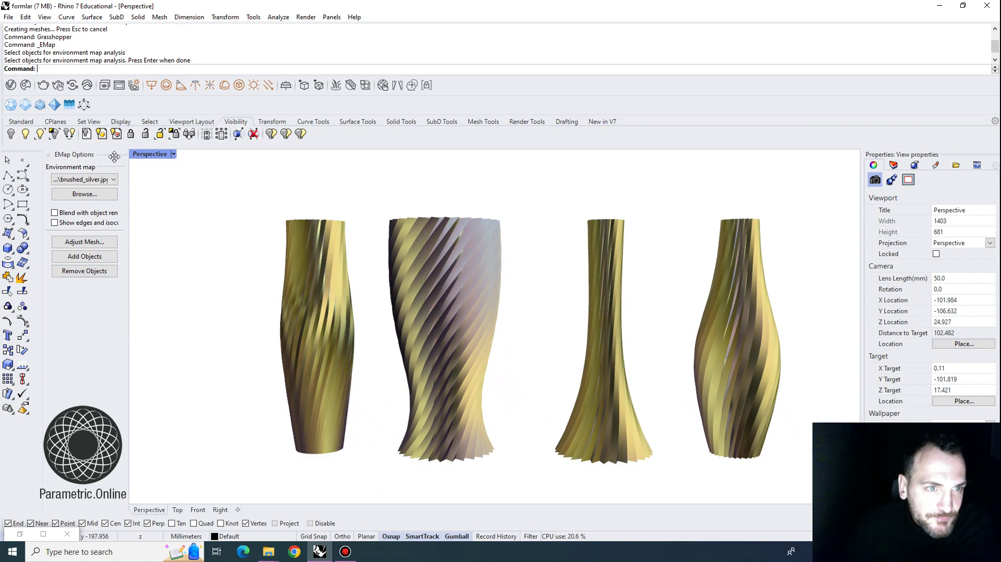
- Undock and close the environment map analysis options, ending the reflective preview on the vases
drag(114, 157, 173, 194)
click(214, 181)
drag(706, 167, 293, 303)
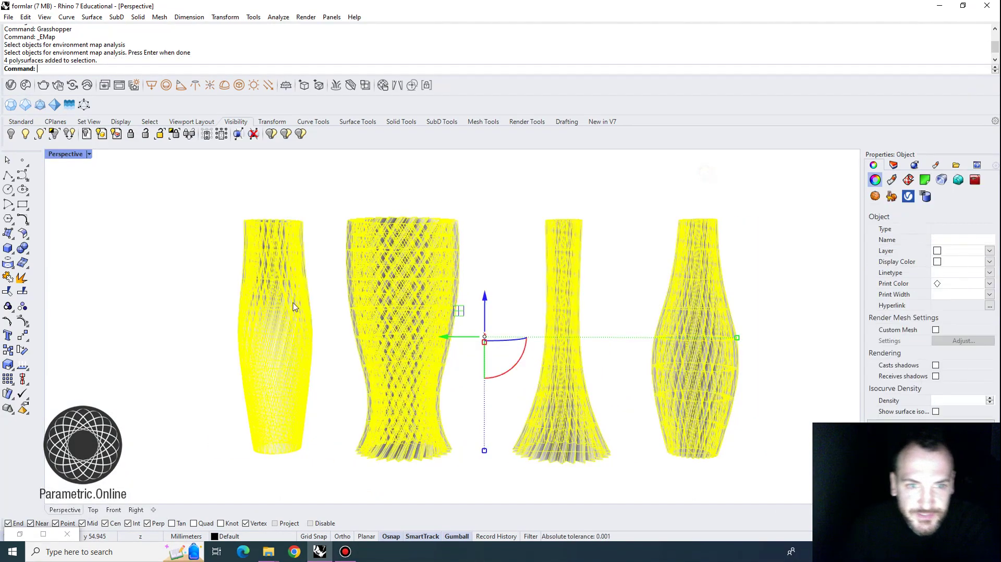
click(245, 314)
click(143, 313)
- Delete all four vase models and set the Perspective viewport's display mode to Wireframe
right_drag(657, 386, 571, 344)
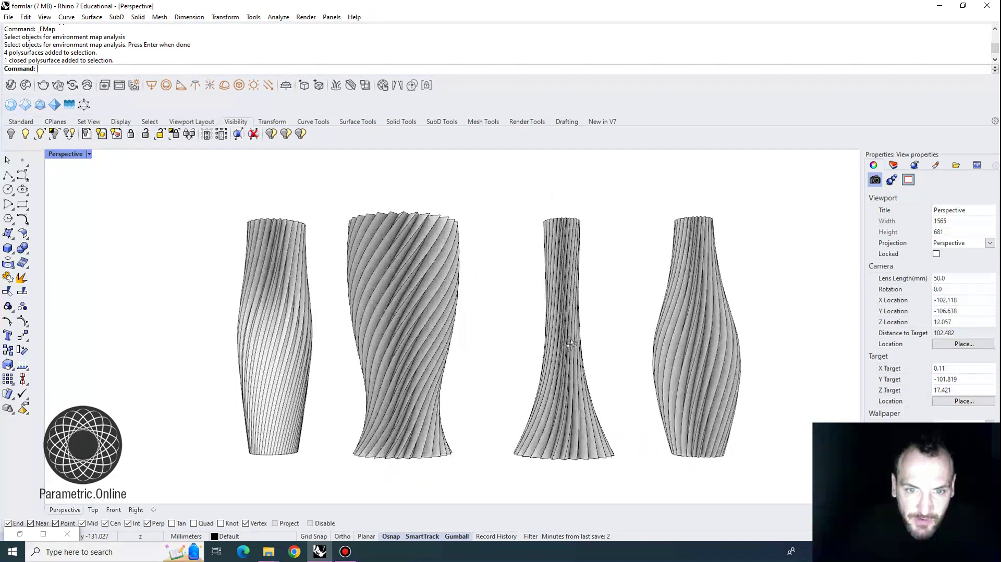
scroll(573, 341, down, 6)
drag(715, 425, 364, 242)
key(Delete)
right_click(68, 156)
click(125, 187)
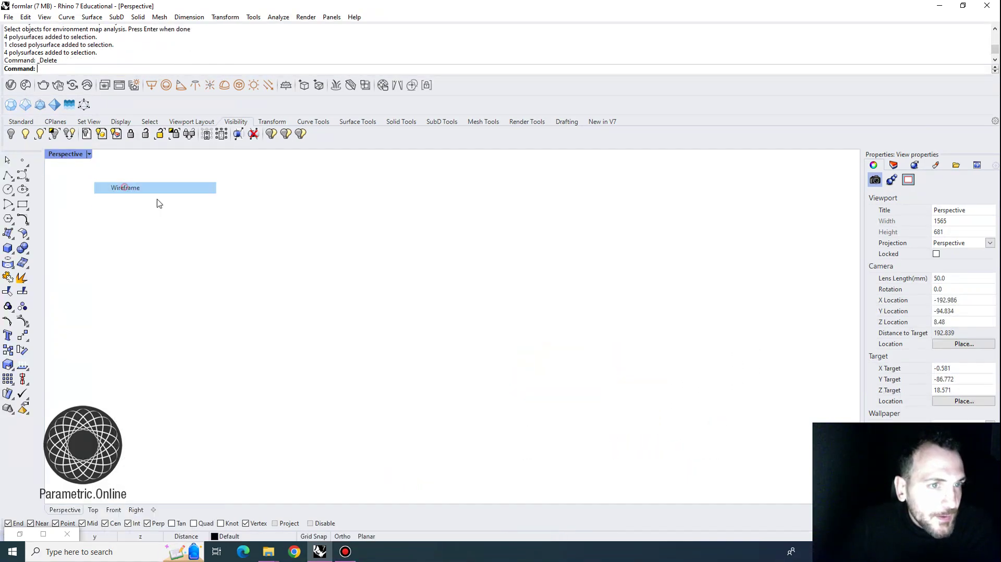
right_drag(315, 306, 242, 424)
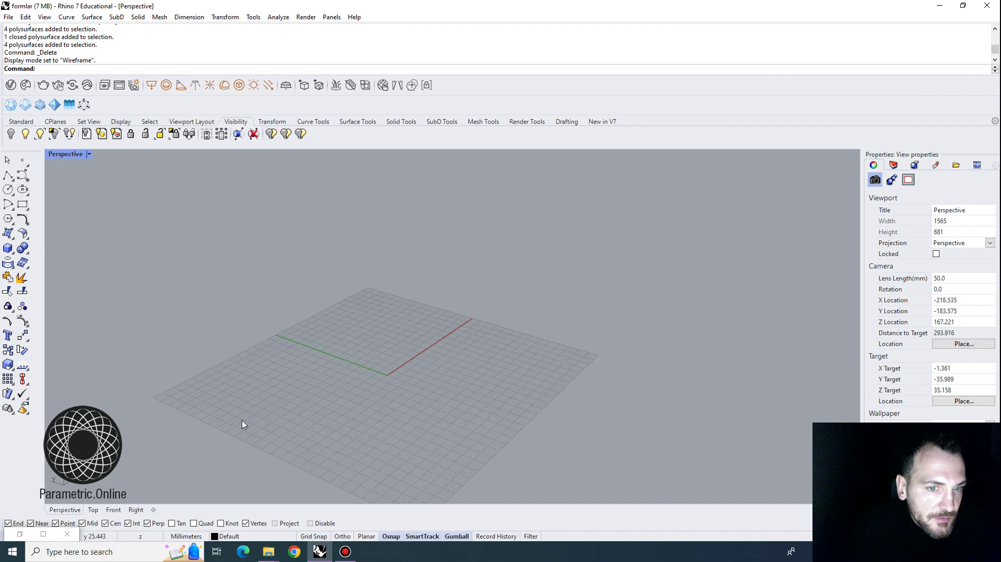
- Restore the minimized Grasshopper window, enlarge its canvas, and position it beside the visible construction plane grid
click(21, 534)
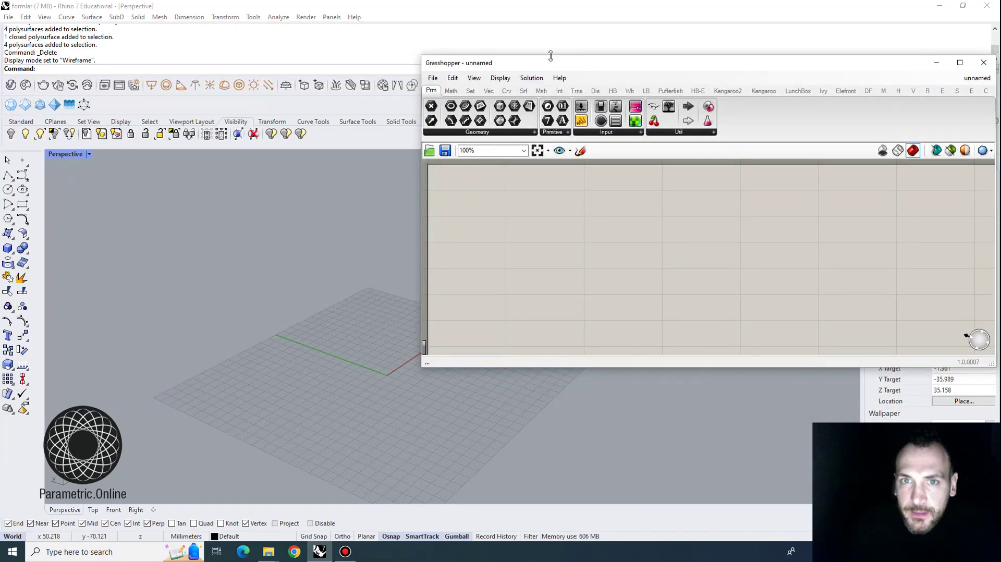
drag(990, 364, 973, 448)
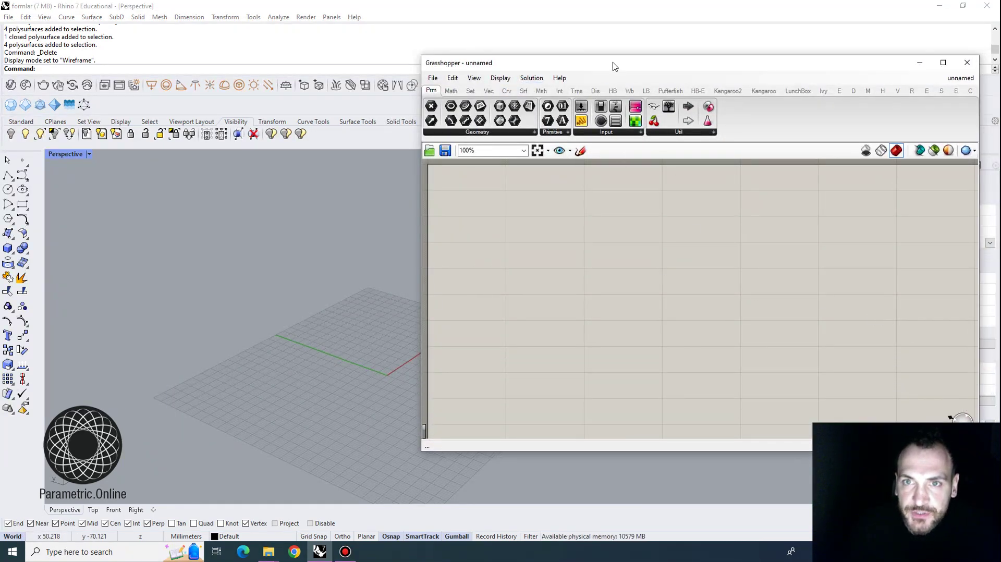
drag(613, 66, 707, 66)
scroll(410, 313, down, 3)
scroll(411, 313, up, 6)
right_drag(411, 360, 425, 375)
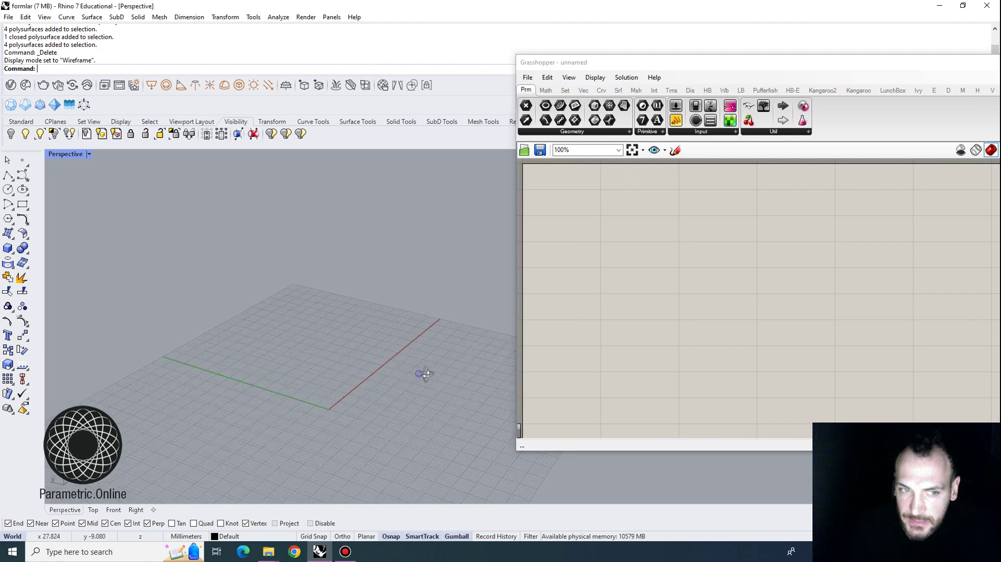
- Add a Construct Point component to the empty Grasshopper canvas
double_click(679, 272)
text(xyz)
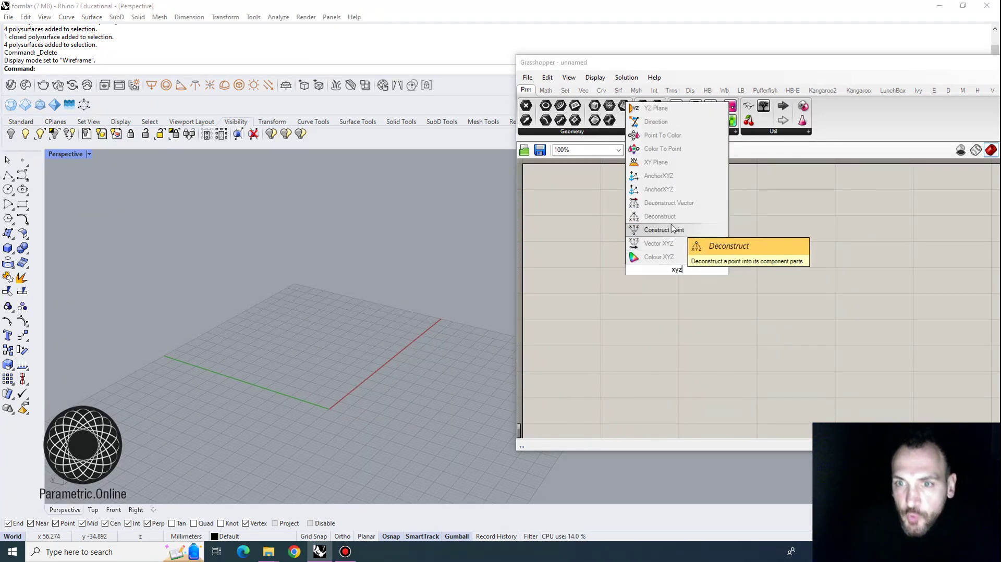
click(677, 226)
drag(692, 284, 754, 272)
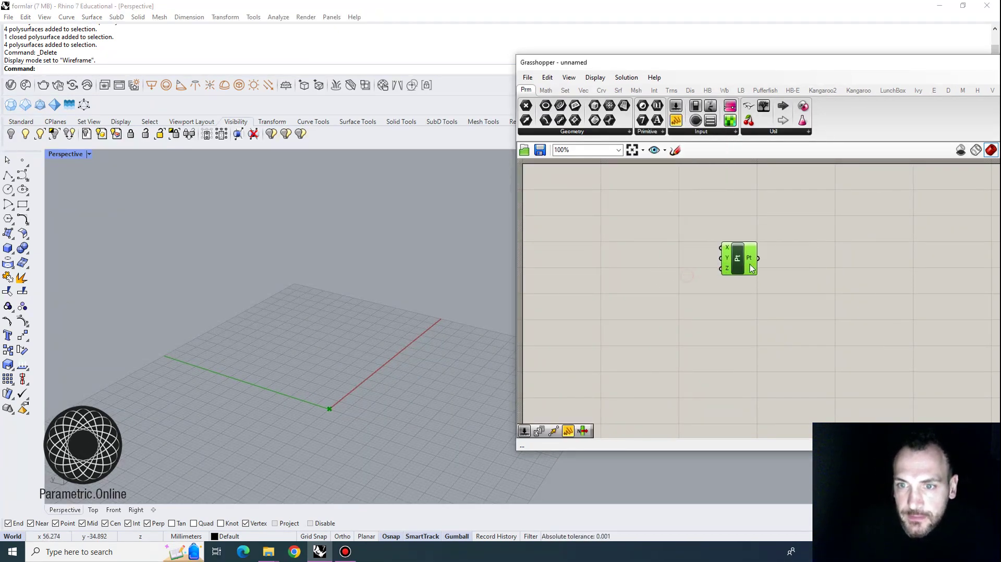
- Add a Series component and connect its output to the Z input of Construct Point
double_click(629, 279)
text(series)
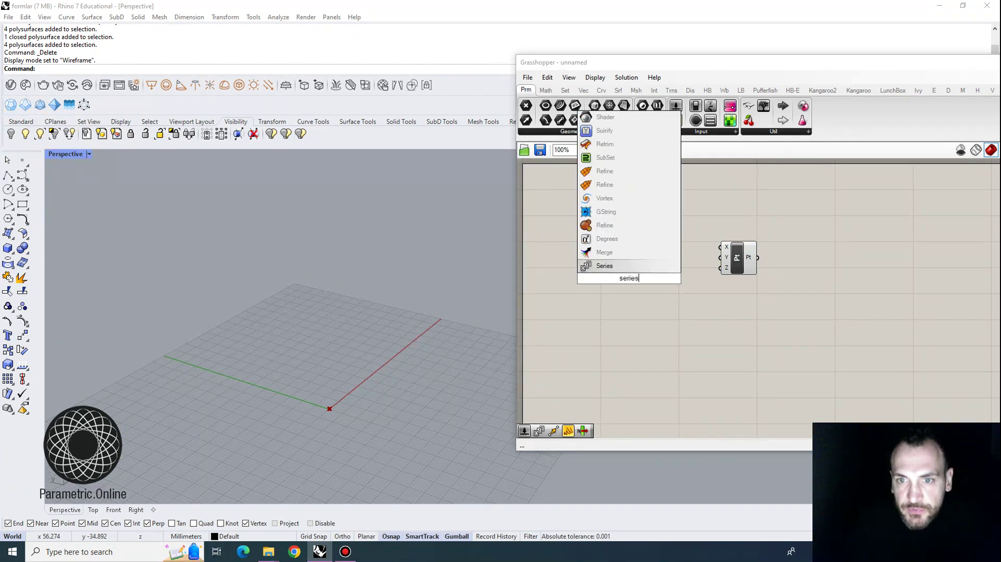
click(645, 265)
drag(630, 279, 679, 277)
scroll(678, 277, up, 2)
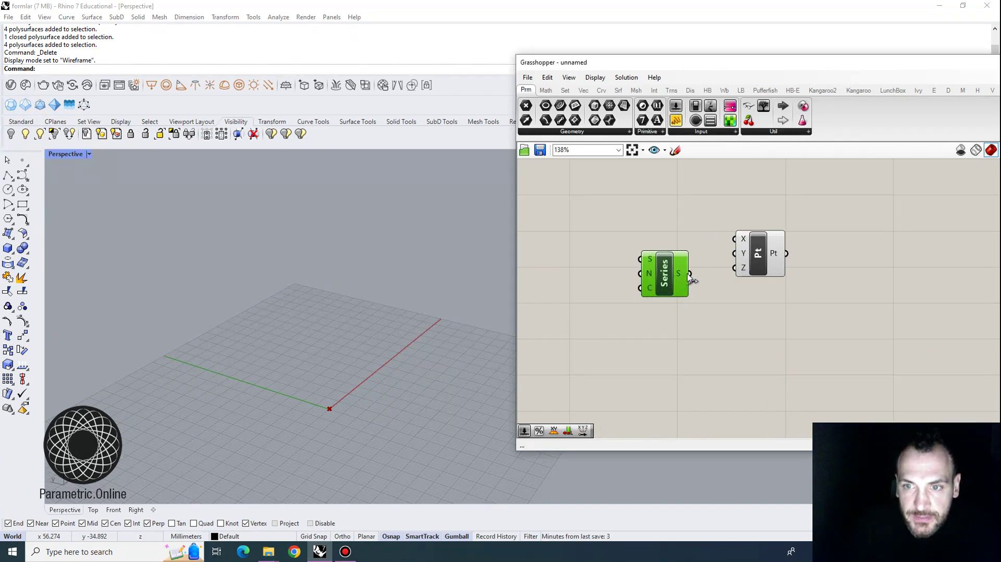
drag(740, 266, 737, 268)
- Add a number slider set to 12 and connect it to the Series component's Count input
right_drag(545, 278, 610, 283)
double_click(609, 278)
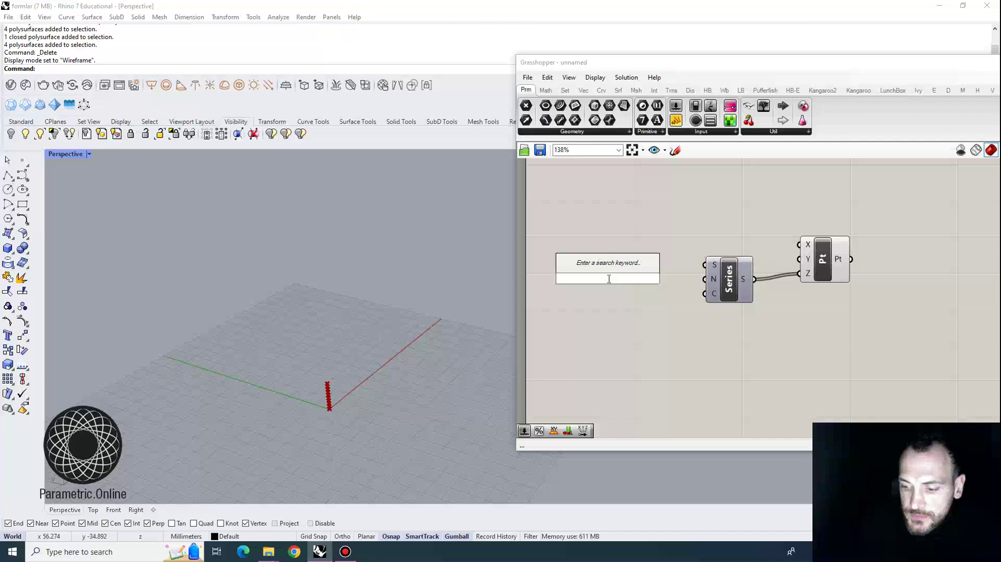
text(12)
key(Return)
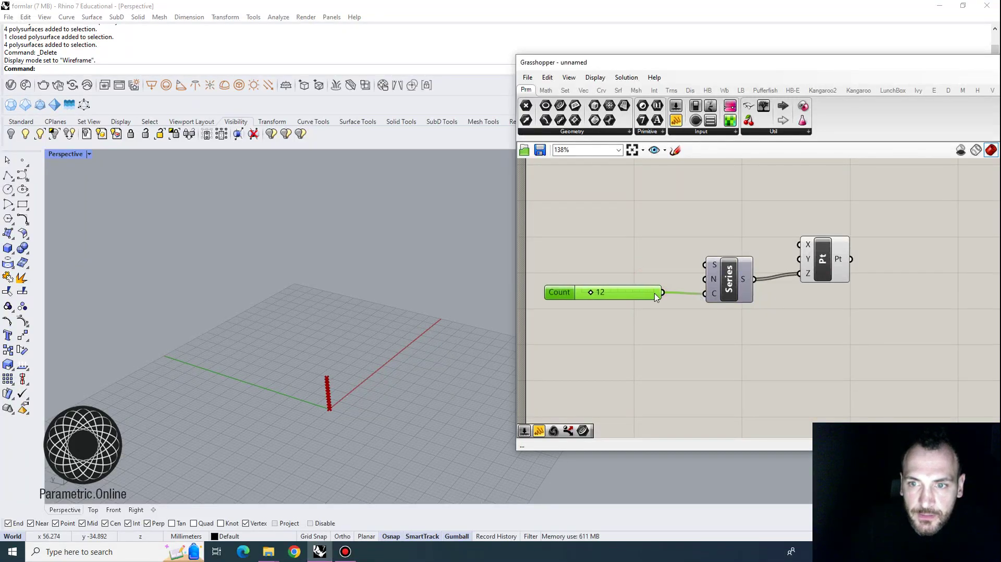
drag(655, 297, 654, 303)
- Add a number slider set to 25 and connect it to the Series component's Step input
double_click(605, 279)
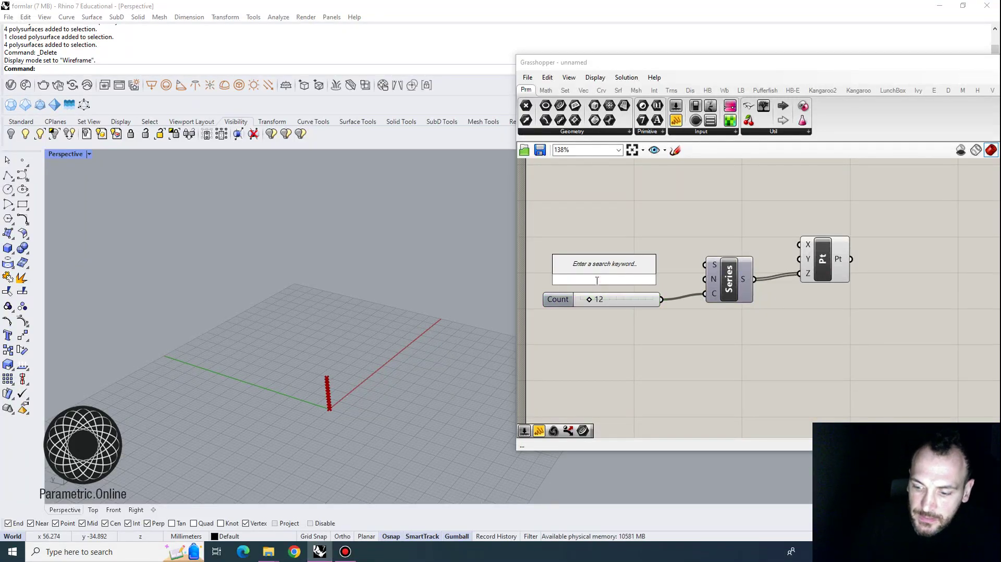
text(10)
key(Return)
click(571, 280)
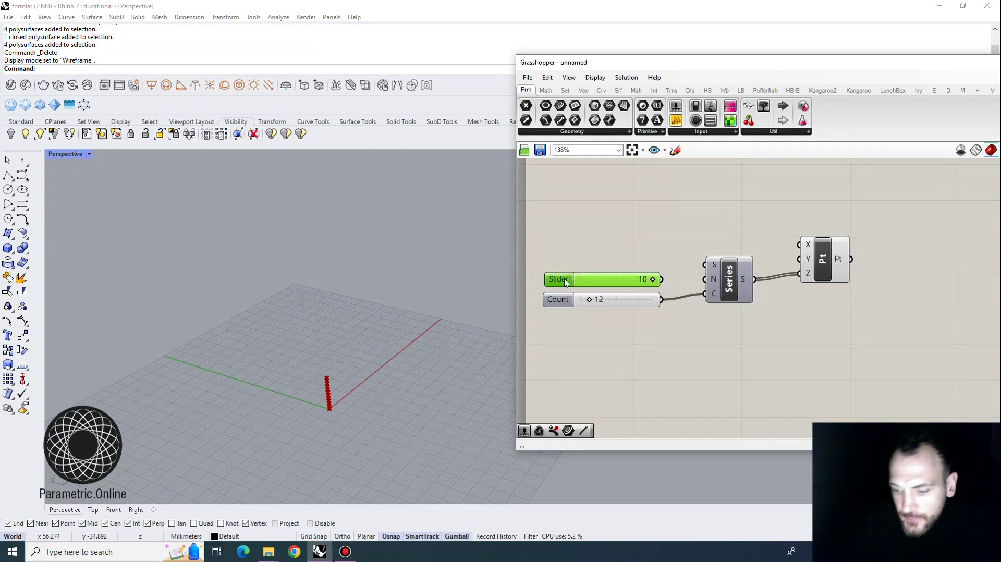
double_click(563, 280)
text(25)
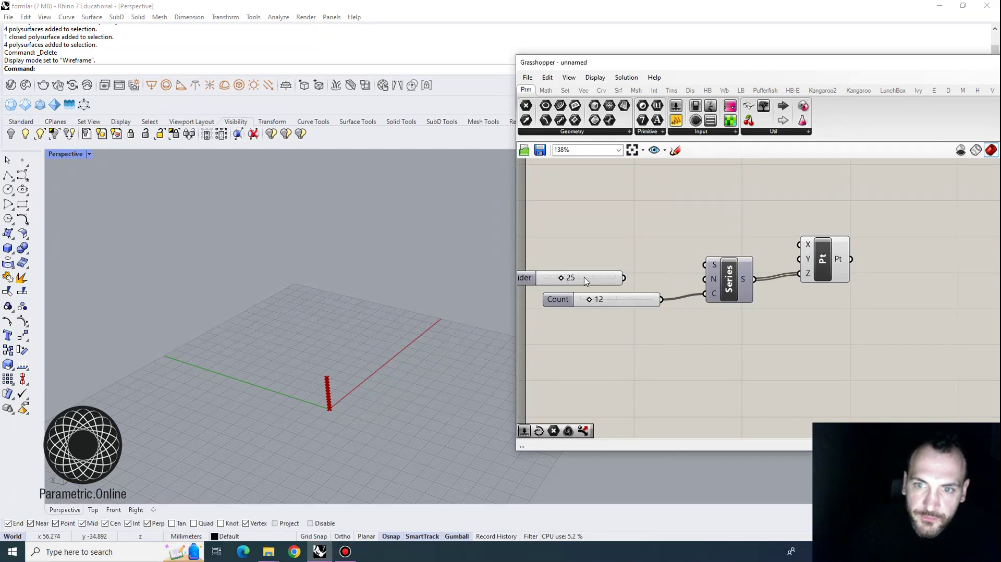
key(Return)
click(723, 324)
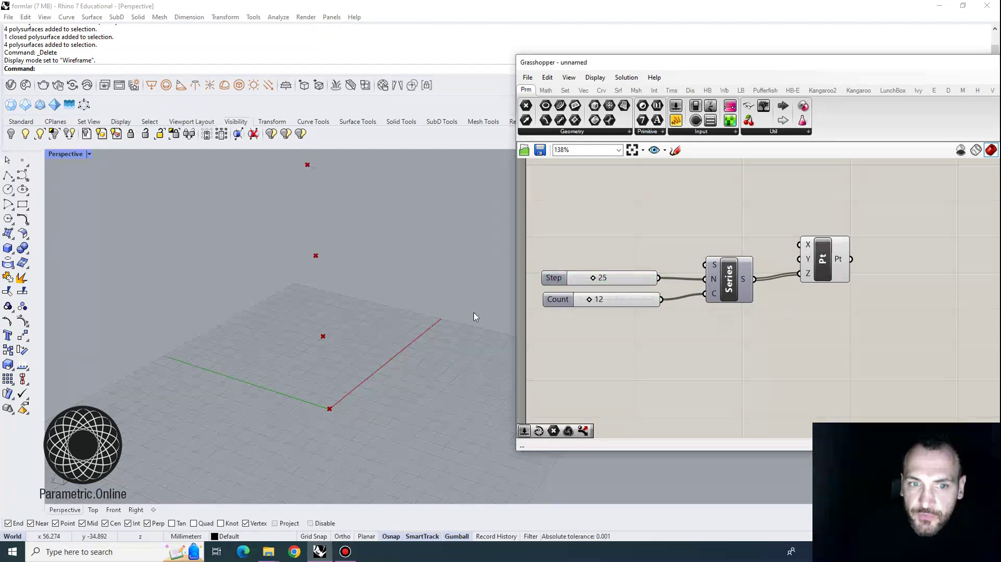
- Add an XY Plane component and feed its origin from the Construct Point output
scroll(459, 313, down, 10)
scroll(451, 290, up, 5)
right_drag(490, 310, 460, 311)
right_drag(829, 291, 726, 281)
double_click(815, 260)
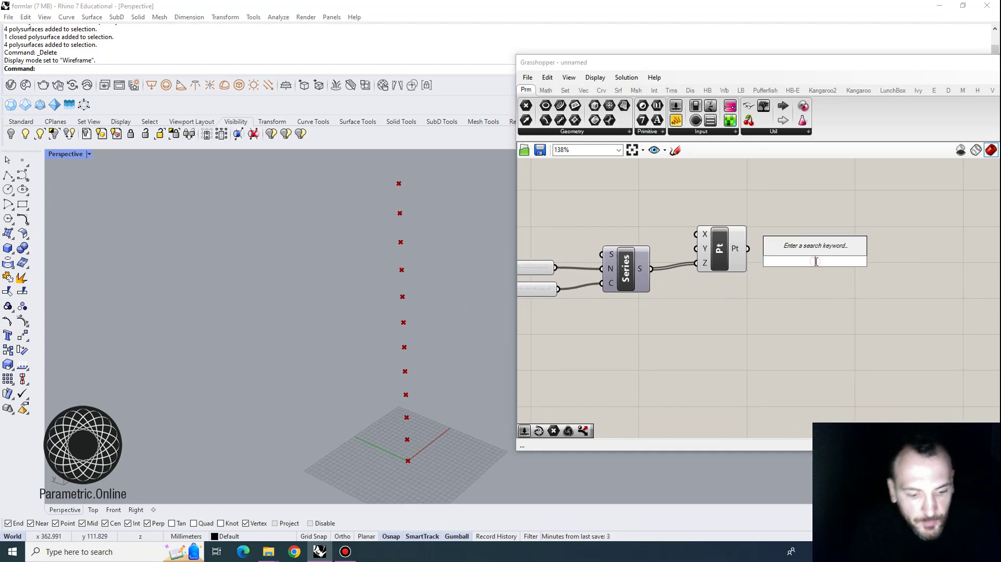
text(xy)
click(799, 250)
drag(742, 252, 791, 261)
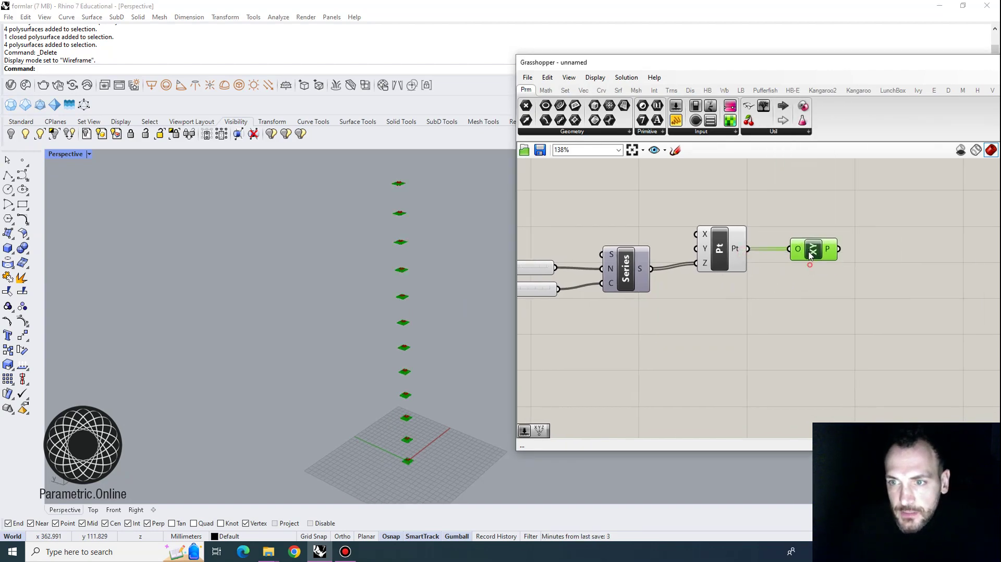
right_drag(858, 264, 761, 256)
scroll(438, 300, down, 2)
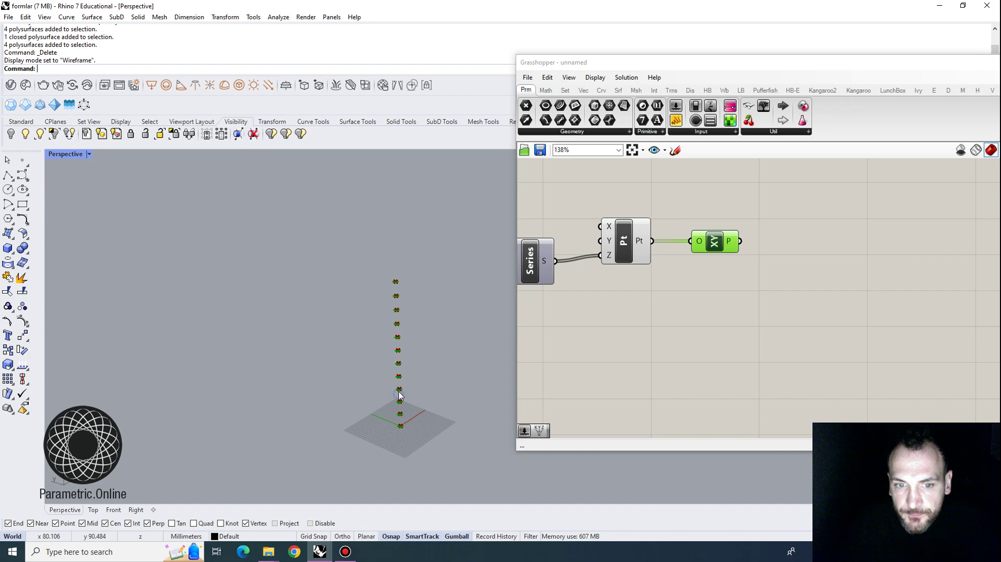
- Add a Circle component and connect the XY planes to its plane input
click(784, 257)
double_click(784, 256)
text(circle)
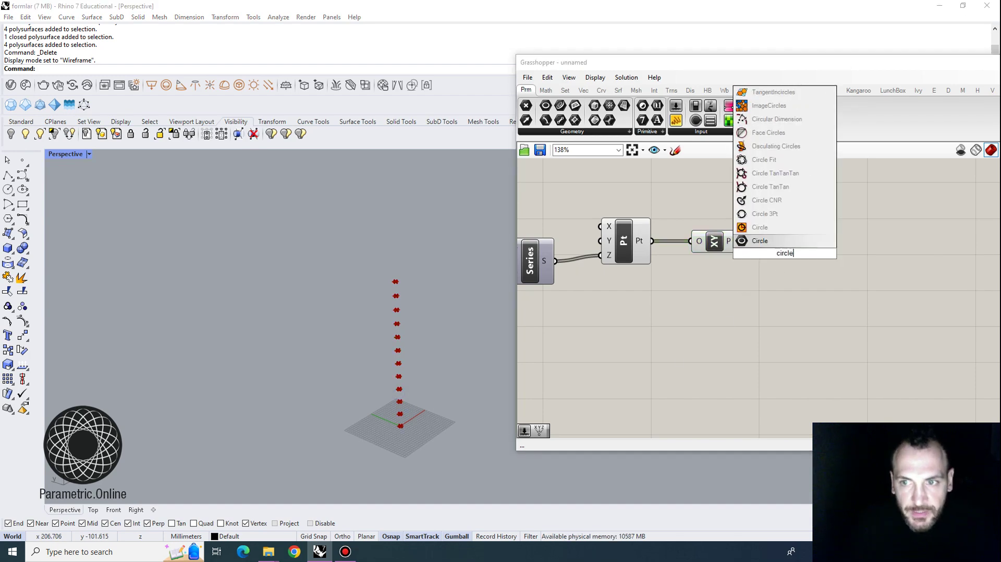
click(760, 241)
drag(739, 241, 844, 253)
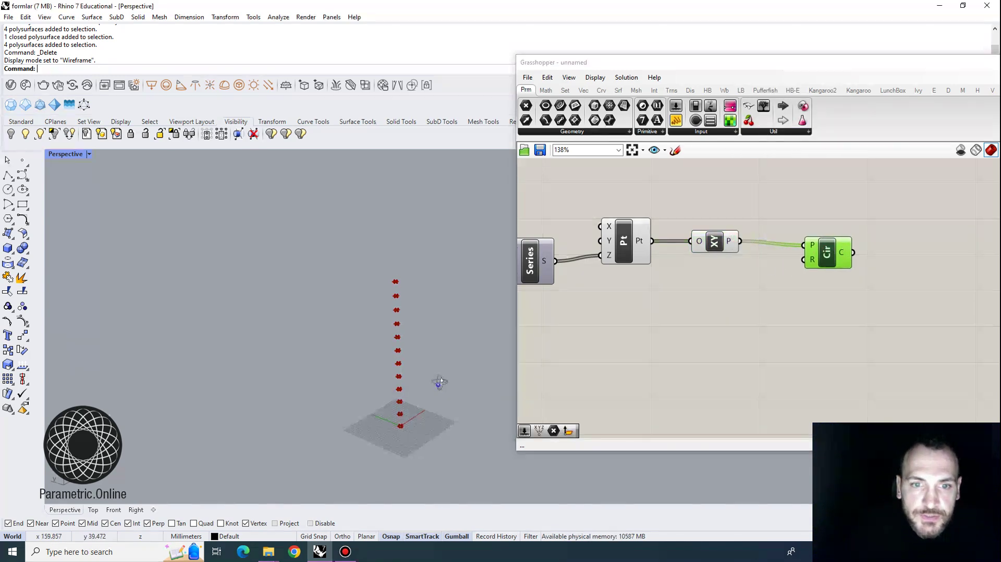
scroll(444, 350, up, 2)
- Add a number slider set to 50, connect it to the Circle's Radius input, and align the Circle component with the planes
double_click(703, 283)
text(5)
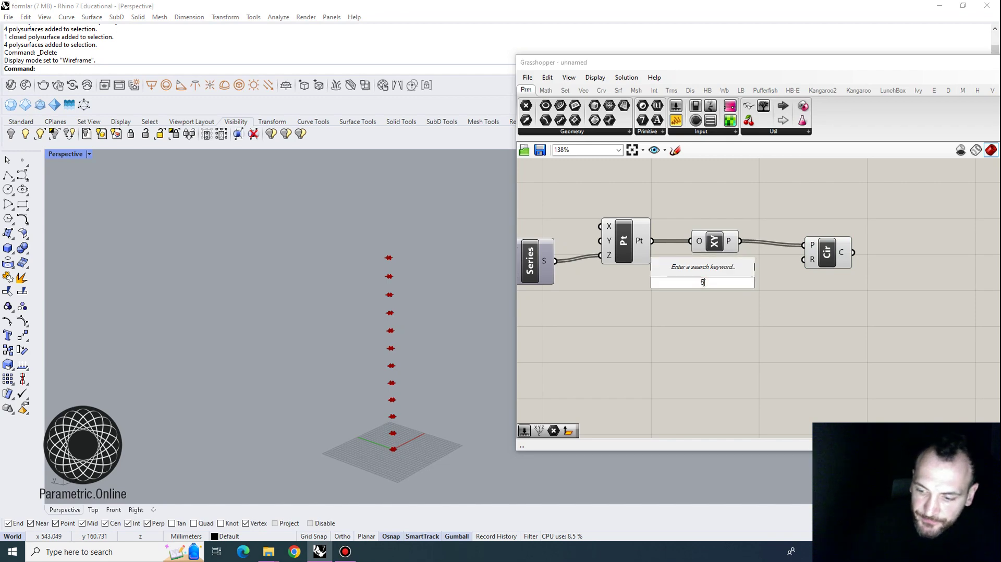
text(0)
key(Return)
mouse_move(760, 282)
mouse_down()
mouse_move(781, 270)
mouse_move(762, 282)
mouse_up()
drag(827, 253, 837, 247)
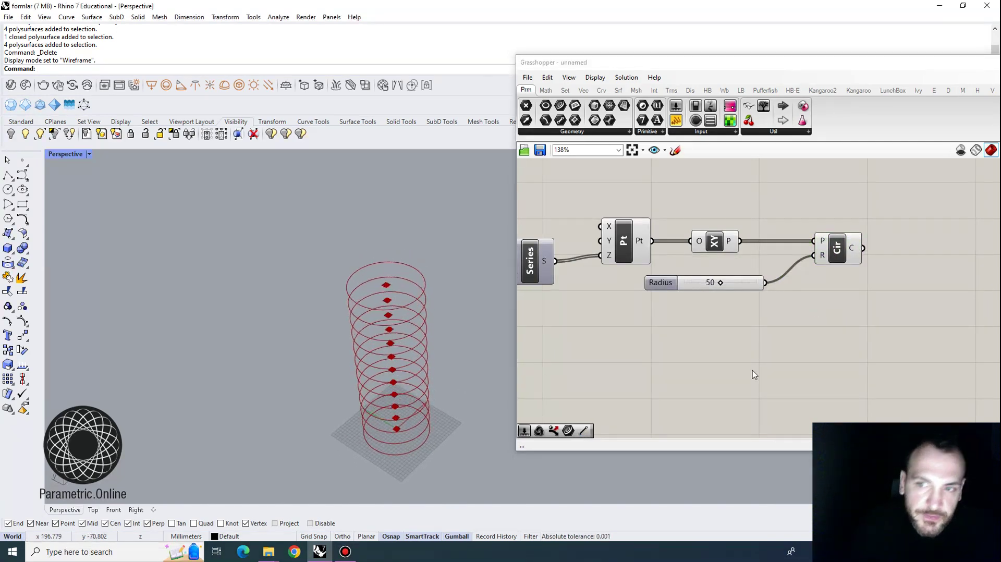
- Add a Loft component and connect the stacked circles to its curves input to form a cylinder
right_drag(931, 261, 808, 227)
double_click(807, 225)
text(loft)
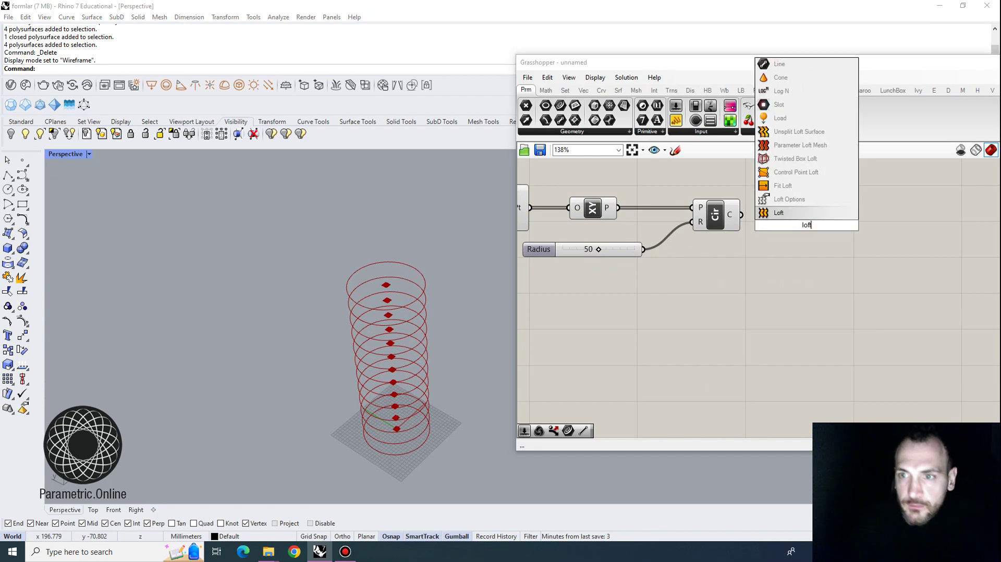
key(Return)
drag(740, 214, 782, 214)
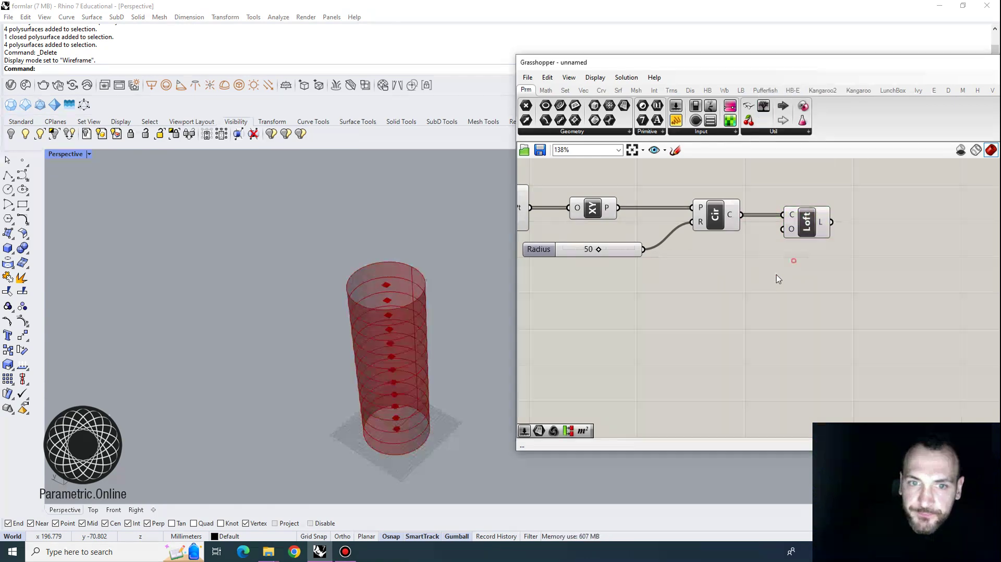
right_drag(438, 332, 417, 390)
scroll(705, 270, down, 3)
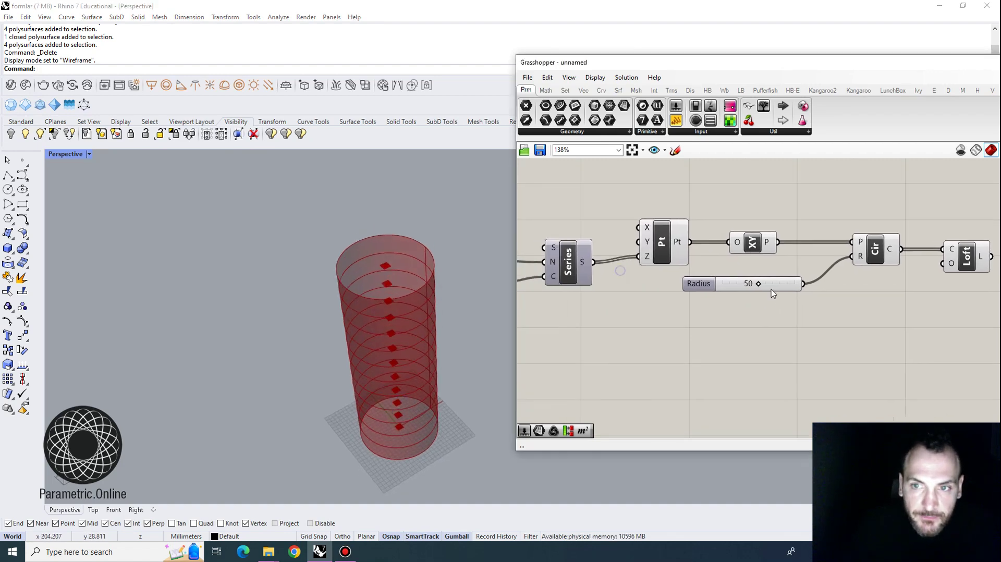
- Move the Radius slider further below the Construct Point and XY Plane components
drag(563, 270, 567, 272)
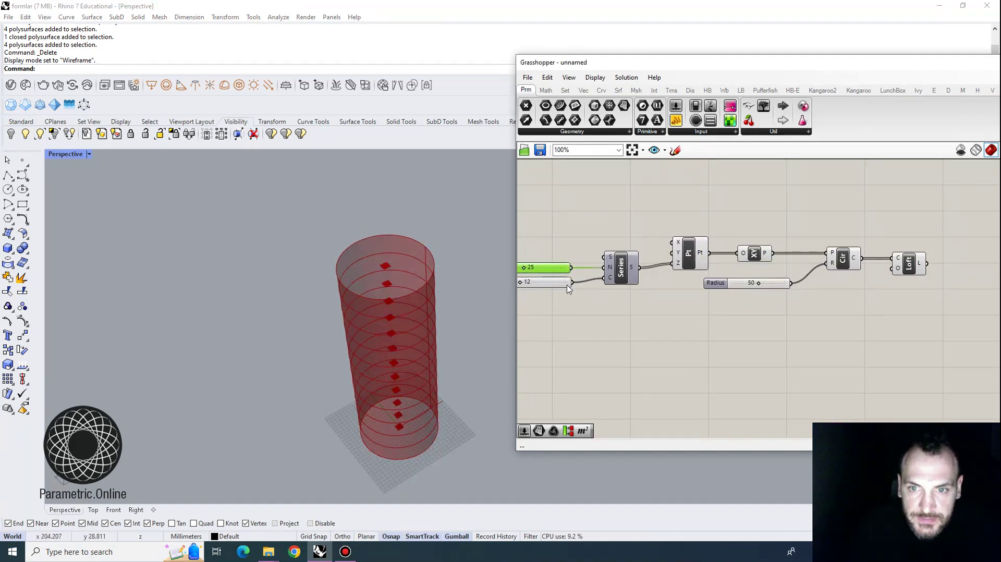
right_drag(858, 259, 874, 227)
right_drag(393, 402, 397, 392)
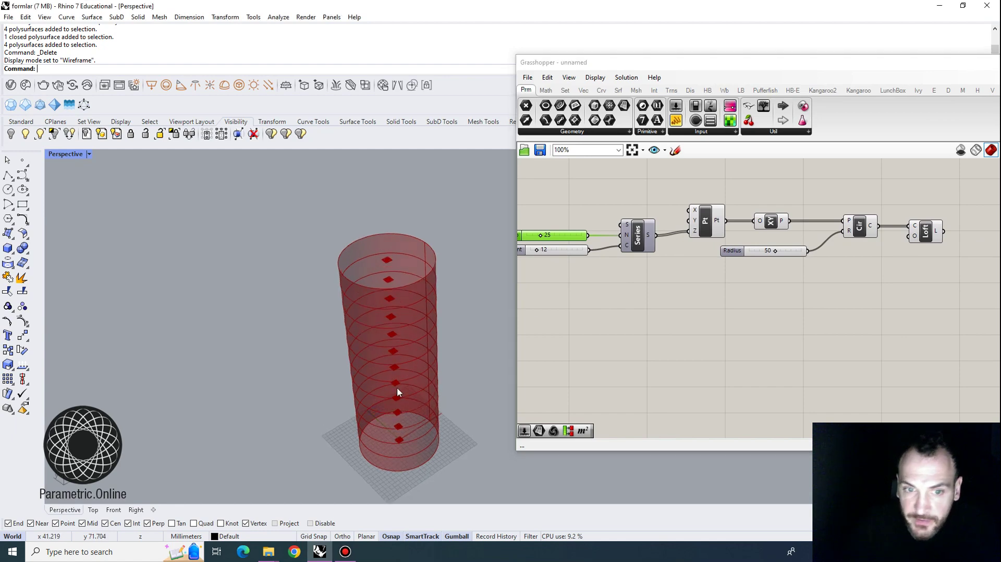
mouse_move(741, 254)
mouse_down()
mouse_move(761, 256)
mouse_move(730, 269)
mouse_up()
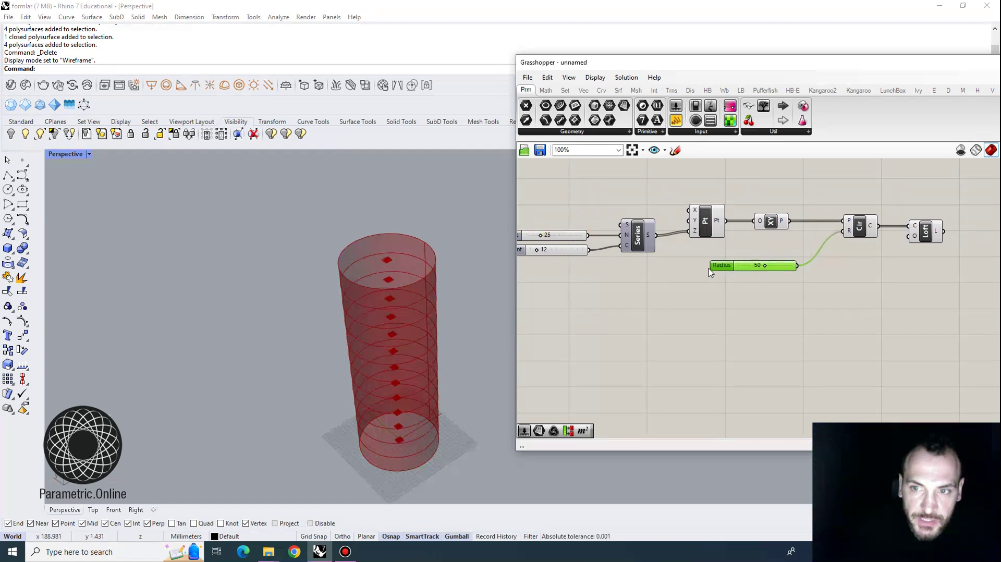
right_drag(745, 254, 742, 242)
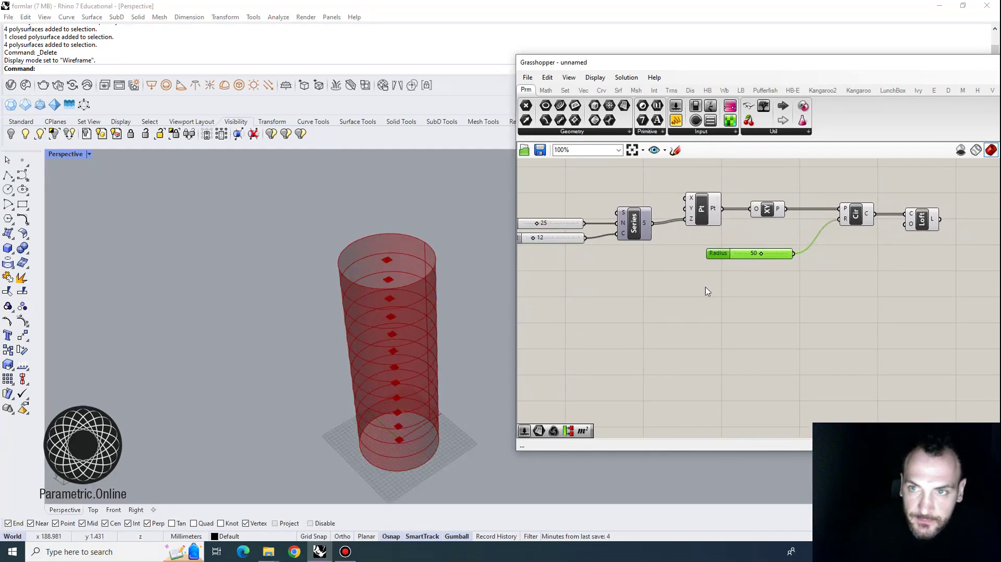
- Add a Graph Mapper below the Radius slider and set its graph type to linear
double_click(698, 302)
text(graph)
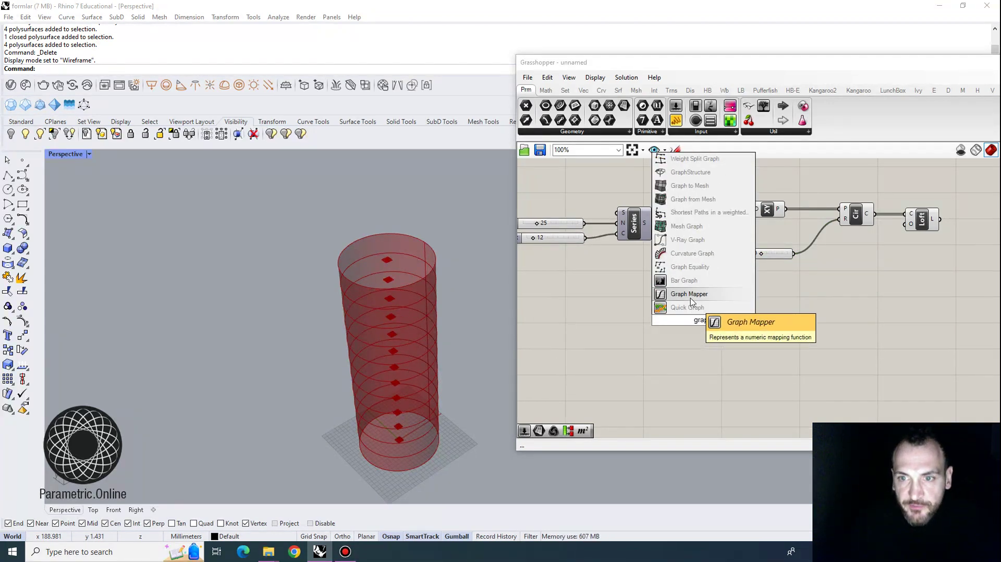
click(689, 294)
right_click(733, 306)
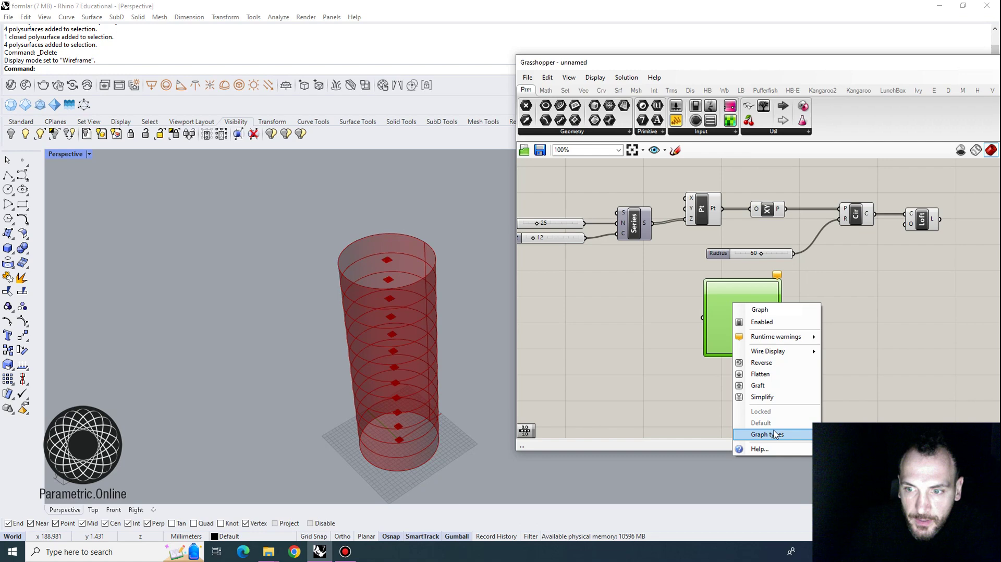
mouse_move(775, 435)
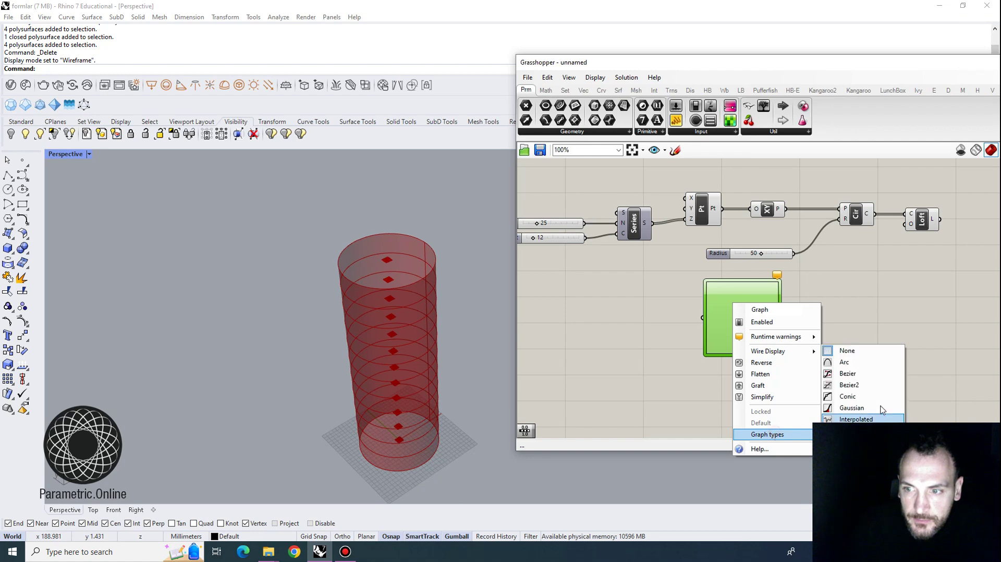
click(846, 373)
- Add a Range component beside the Graph Mapper and connect the Count slider to its N input
scroll(729, 338, up, 1)
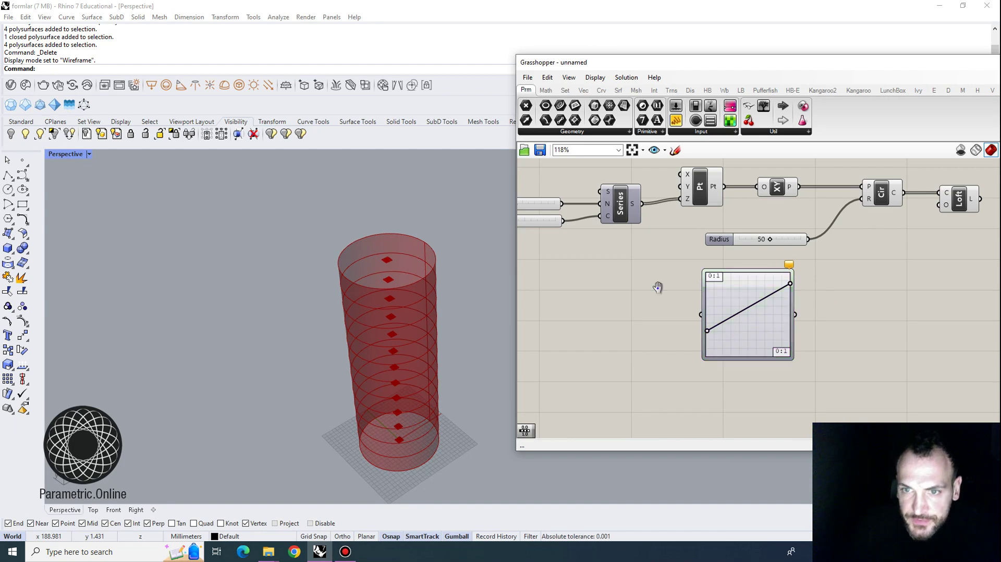
right_drag(658, 287, 717, 298)
double_click(645, 305)
text(range)
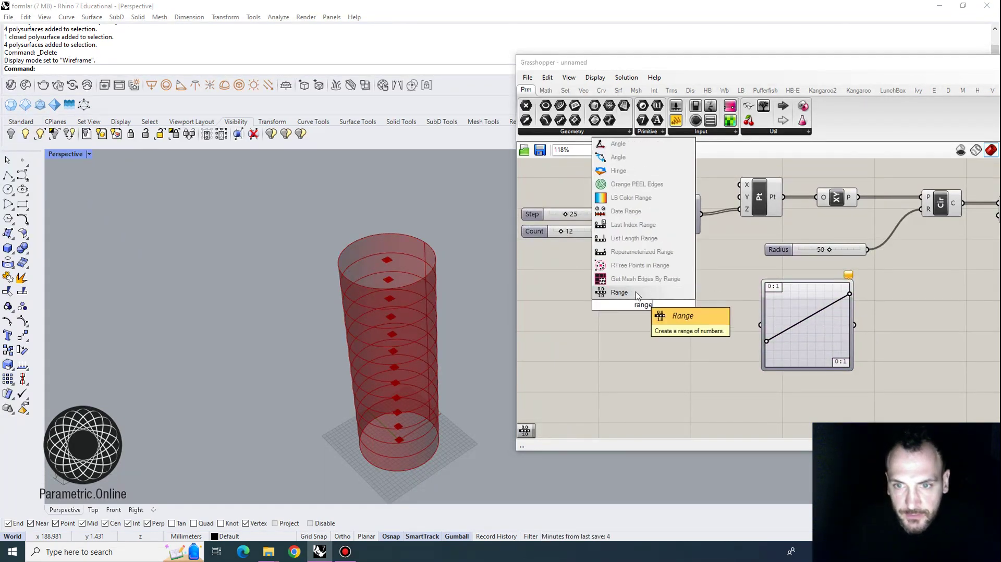
click(620, 279)
right_drag(629, 243, 650, 242)
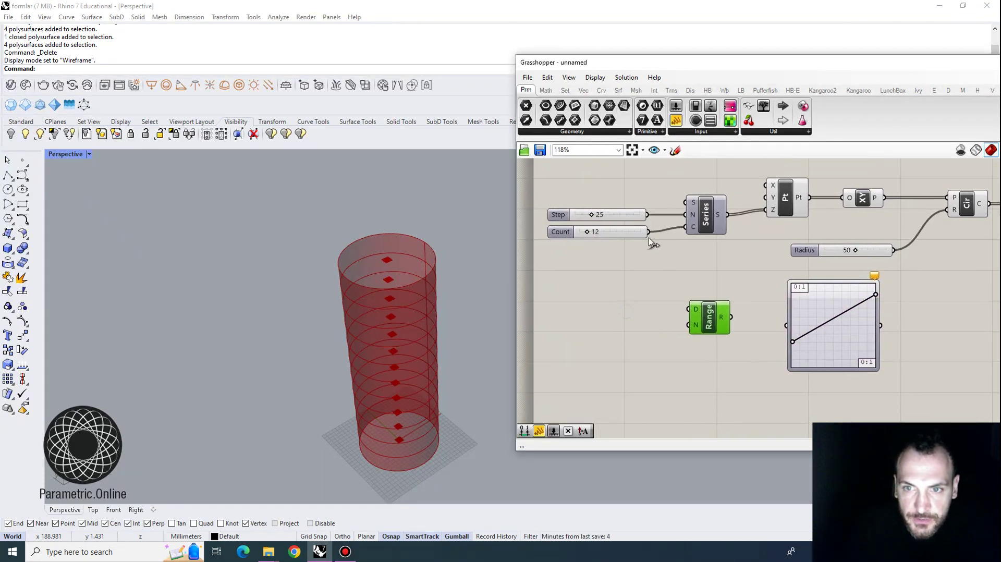
drag(678, 319, 688, 324)
scroll(729, 343, up, 1)
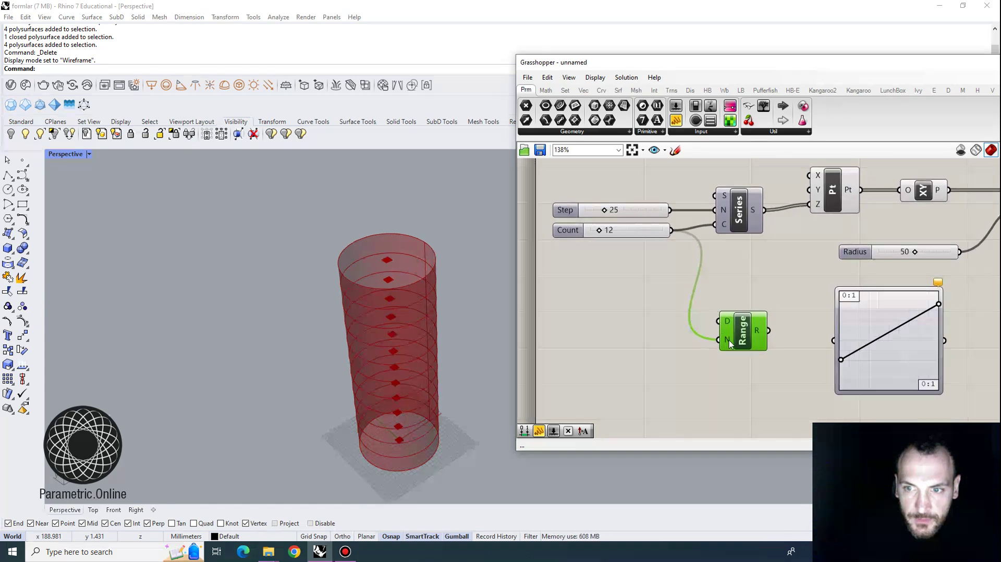
right_click(729, 343)
click(698, 320)
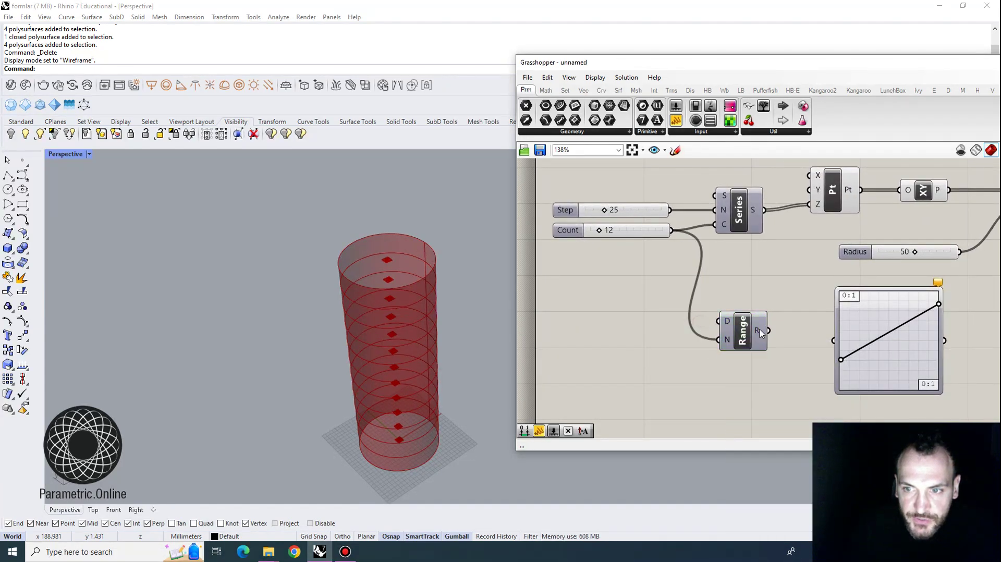
- Add an expression to the Range component's N input so its number of values matches the Series list
mouse_move(760, 333)
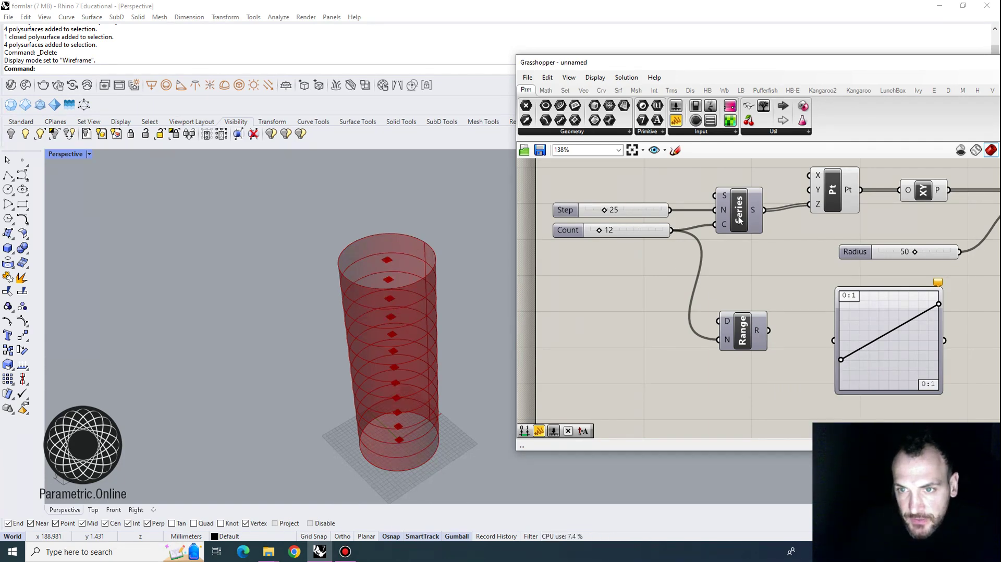
mouse_move(757, 209)
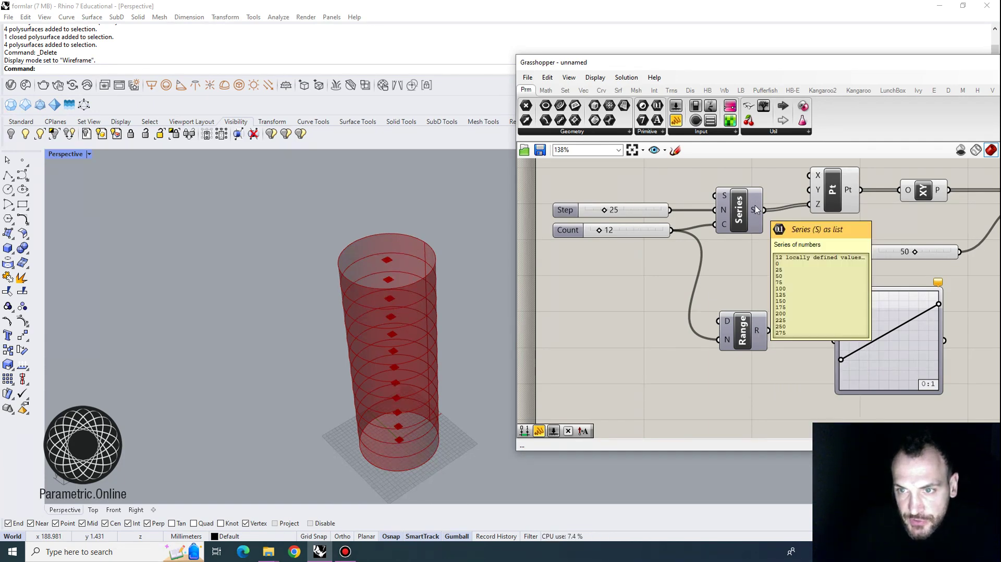
right_click(728, 342)
click(766, 441)
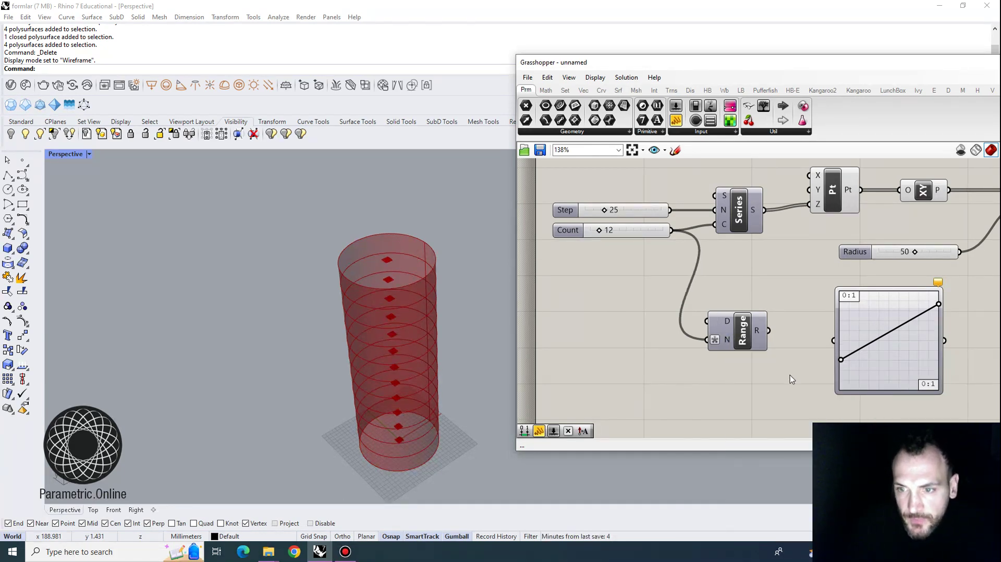
- Connect the Range output to the Graph Mapper's input
drag(782, 336, 757, 354)
scroll(893, 328, down, 2)
right_drag(845, 318, 700, 306)
drag(700, 306, 711, 306)
- Add a Multiplication component, feeding the Radius slider into A and the Graph Mapper output into B
double_click(768, 295)
text(multi)
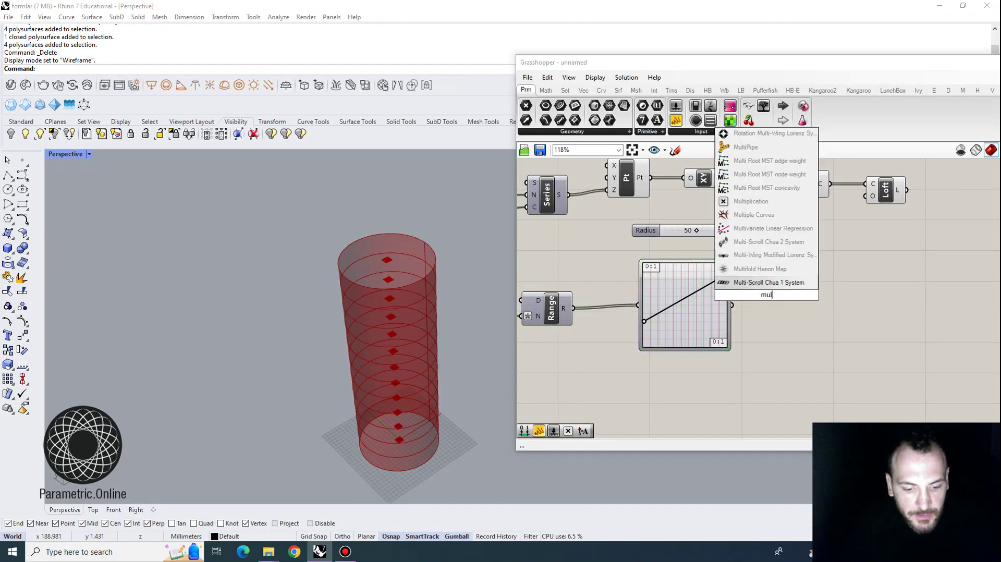
click(768, 215)
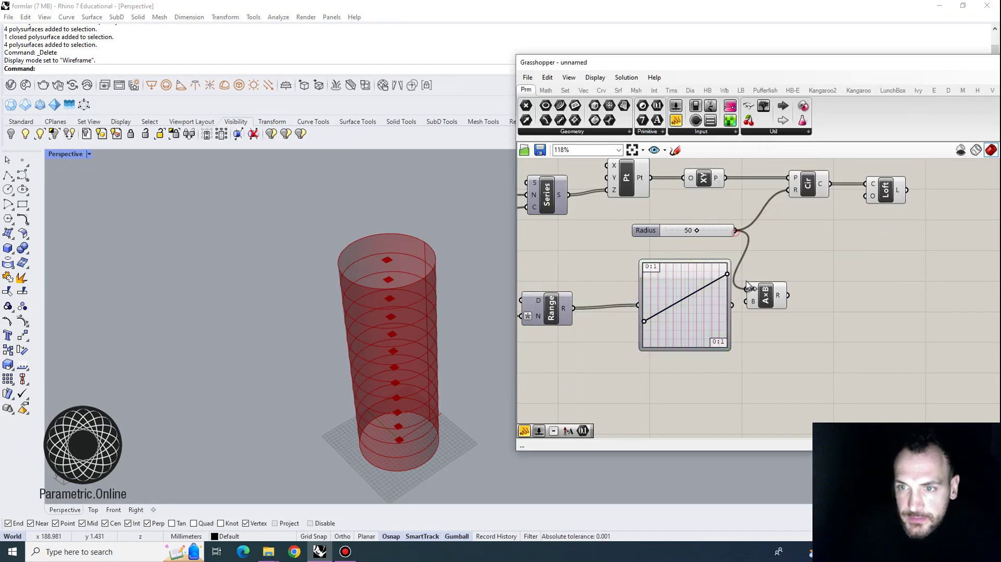
drag(737, 305, 748, 301)
drag(761, 296, 778, 275)
drag(716, 231, 710, 230)
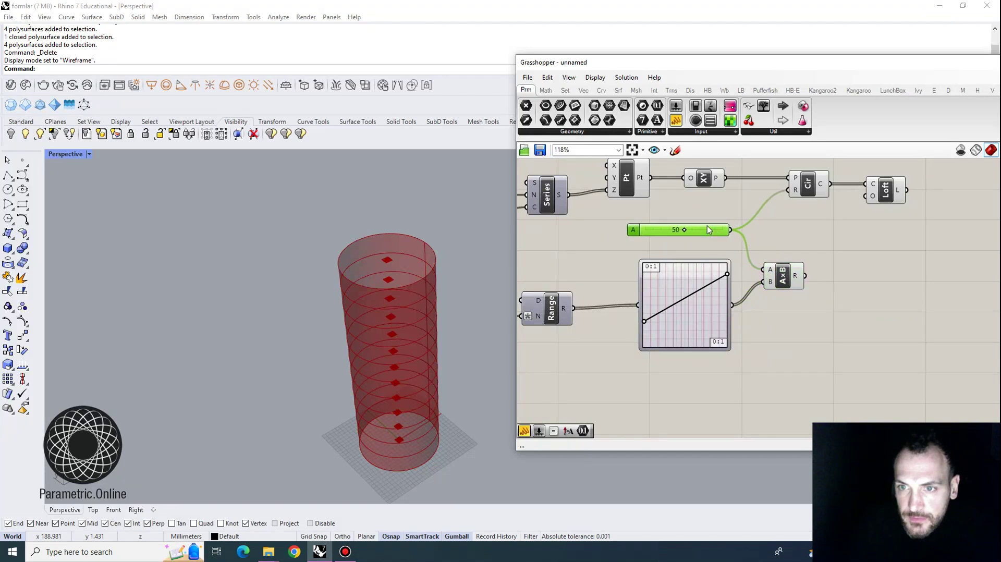
- Replace the slider on the Circle's Radius input with the Multiplication result, and shift the Circle and Loft components along to make room
scroll(696, 215, up, 2)
scroll(819, 283, down, 1)
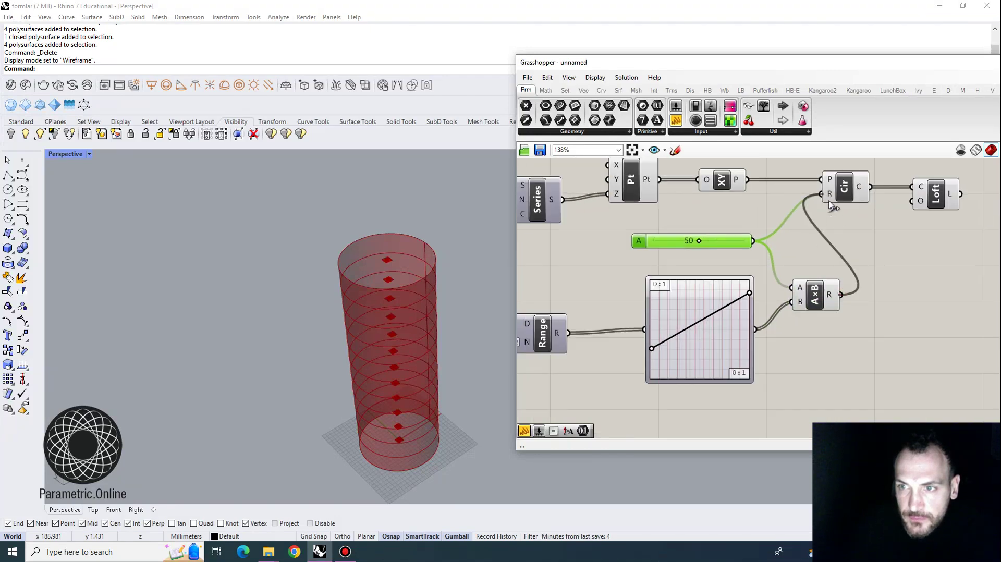
drag(829, 201, 829, 203)
scroll(829, 204, down, 2)
right_drag(874, 210, 809, 204)
drag(875, 211, 770, 182)
drag(776, 185, 835, 184)
click(824, 236)
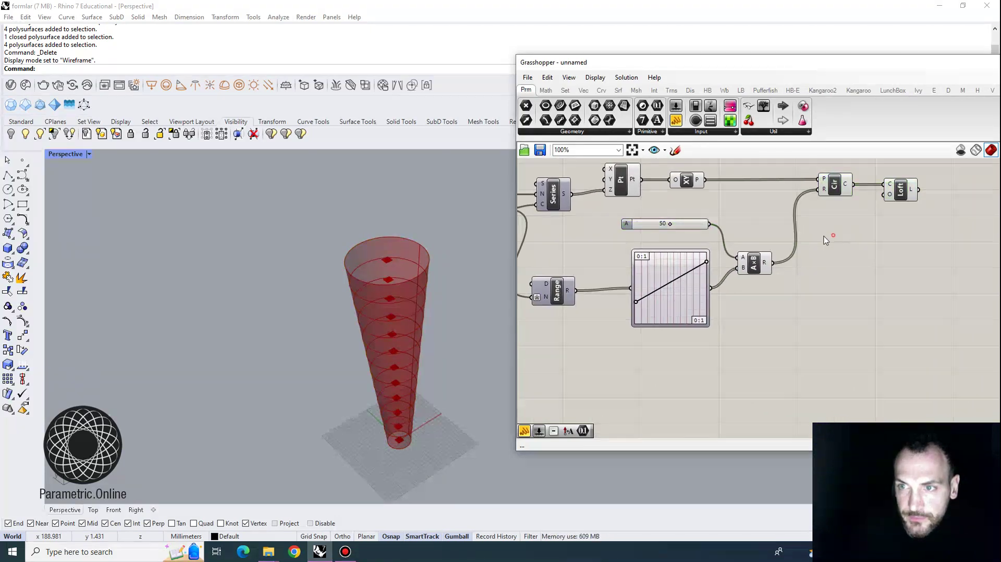
- Raise both end points of the linear graph slightly in the Graph Mapper
scroll(676, 324, up, 3)
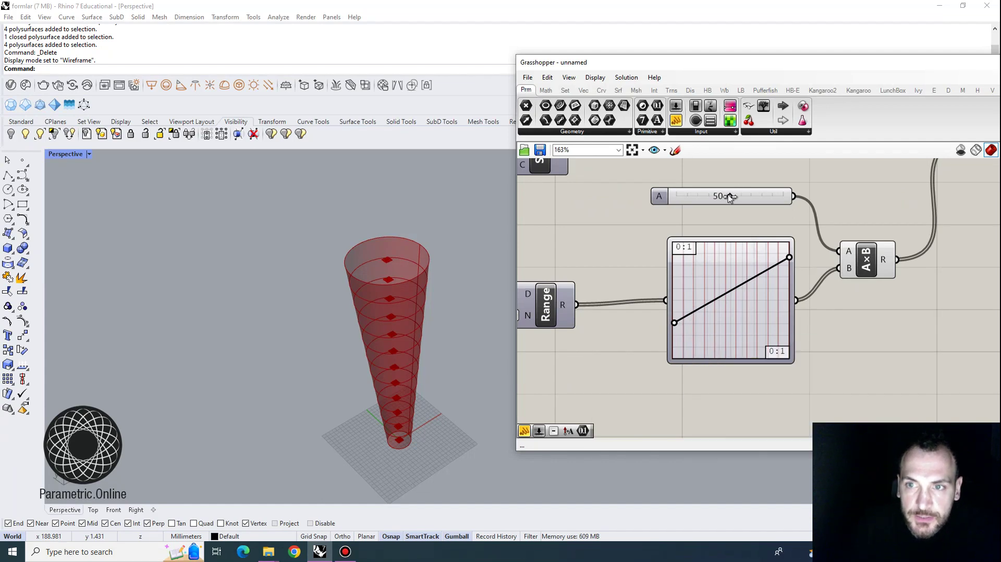
mouse_move(727, 195)
mouse_down()
mouse_move(754, 199)
mouse_move(706, 202)
mouse_move(746, 201)
mouse_move(706, 201)
mouse_move(728, 202)
mouse_up()
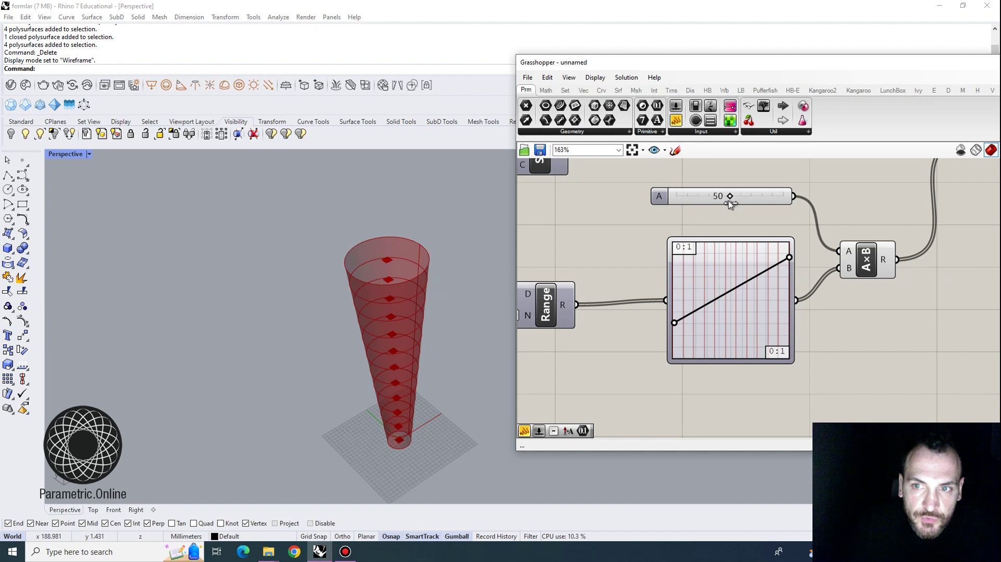
mouse_move(674, 323)
mouse_down()
mouse_move(676, 285)
mouse_move(672, 314)
mouse_up()
mouse_move(790, 258)
mouse_down()
mouse_move(790, 327)
mouse_move(788, 255)
mouse_up()
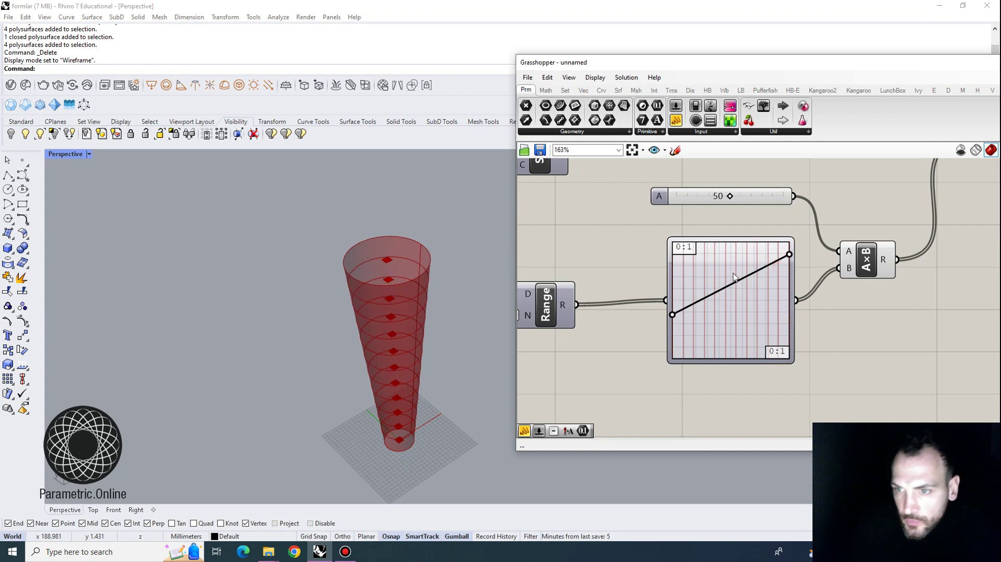
- Switch the Graph Mapper to the Bezier type, raise the curve's start point and adjust its start tangent handle
right_click(715, 268)
mouse_move(749, 396)
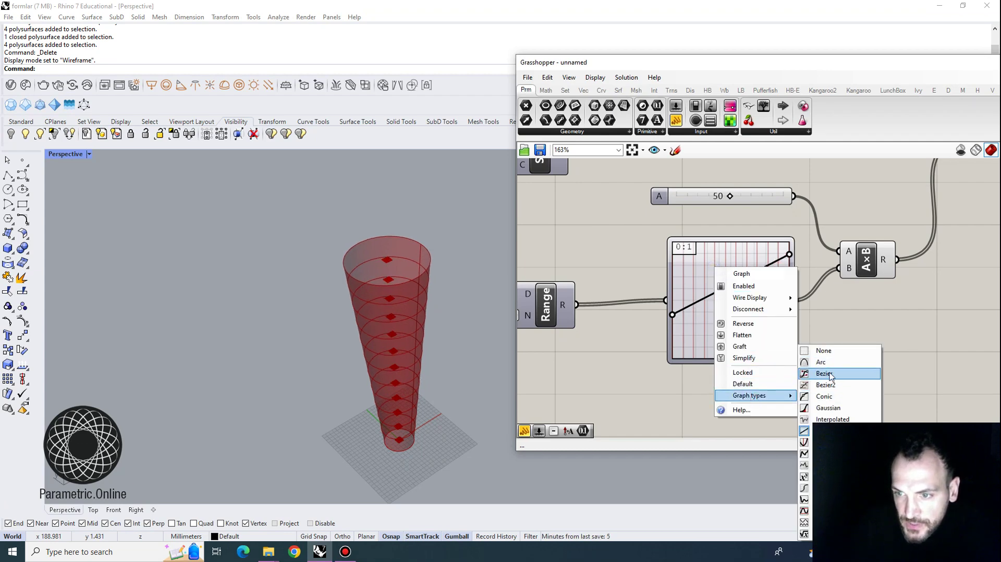
click(825, 374)
drag(677, 357, 675, 290)
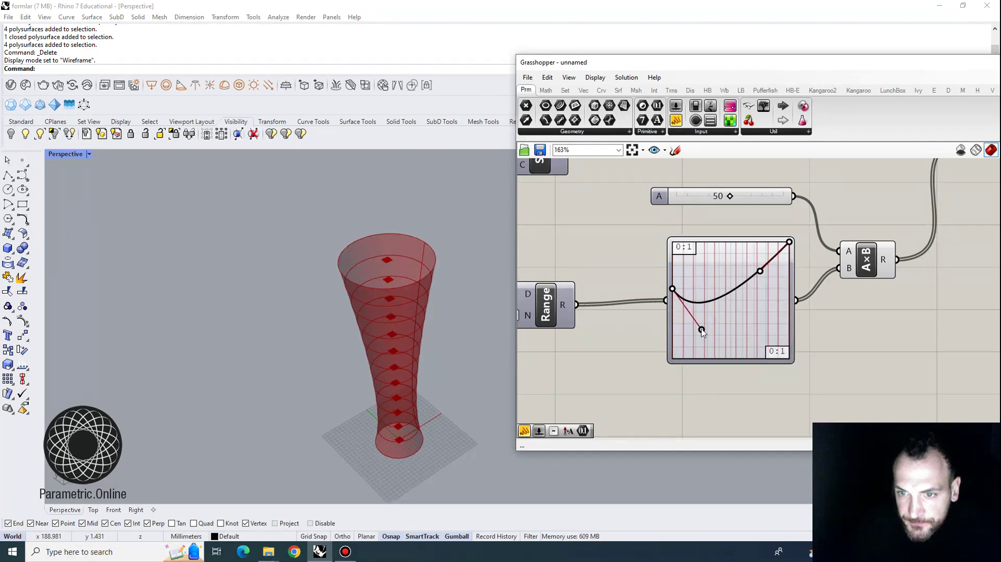
drag(701, 329, 704, 320)
- Lower the Bezier curve's end point and reshape its handles into a shallow dip that gives the vase a narrow waist
drag(789, 242, 762, 304)
drag(789, 273, 789, 258)
right_drag(446, 354, 478, 258)
mouse_move(672, 289)
mouse_down()
mouse_move(672, 264)
mouse_move(672, 282)
mouse_up()
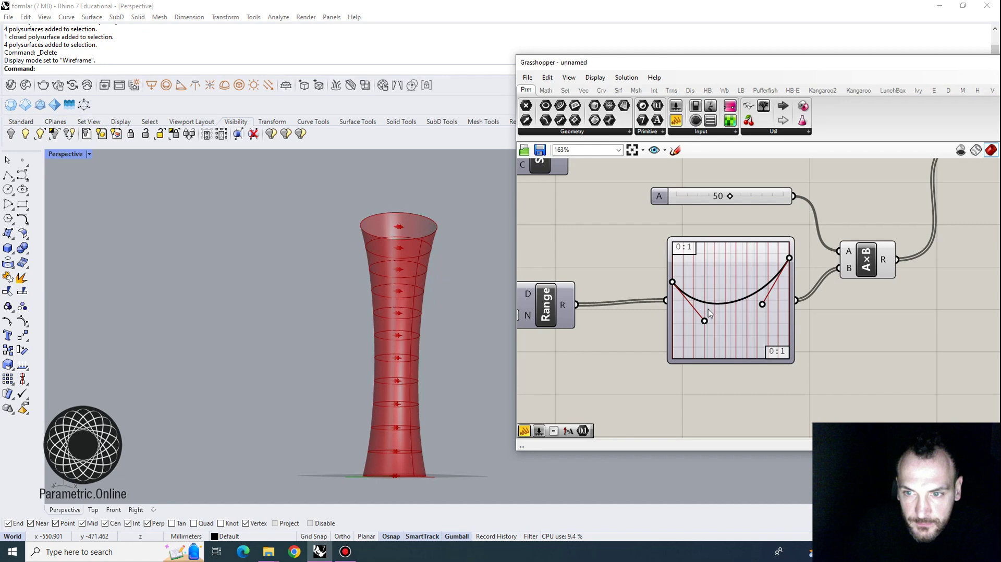
mouse_move(708, 310)
mouse_down()
mouse_move(737, 328)
mouse_move(719, 322)
mouse_up()
right_drag(488, 309, 703, 231)
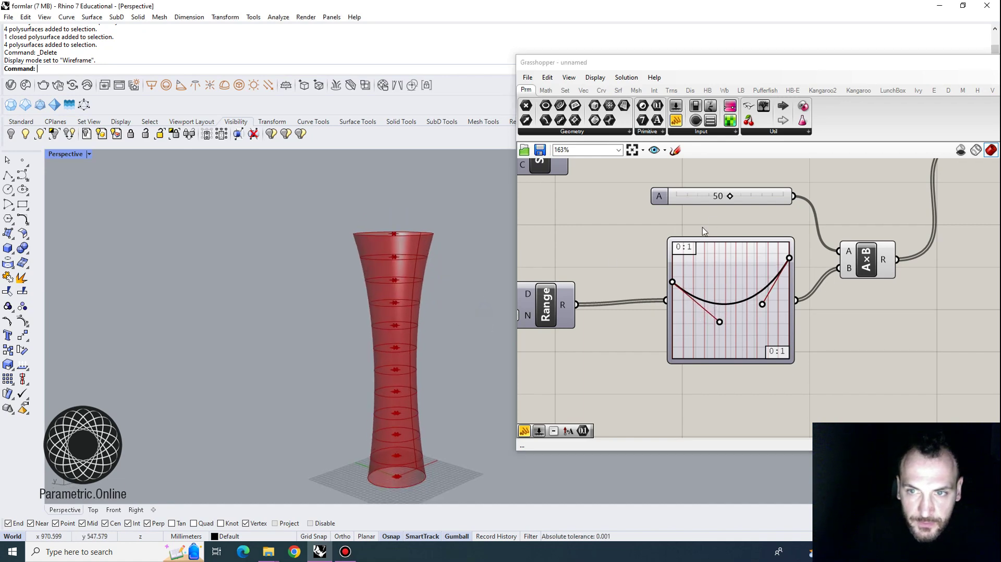
- Set the radius slider feeding the Multiplication to 70 and inspect the widened vase
drag(731, 200, 751, 198)
right_drag(485, 323, 420, 267)
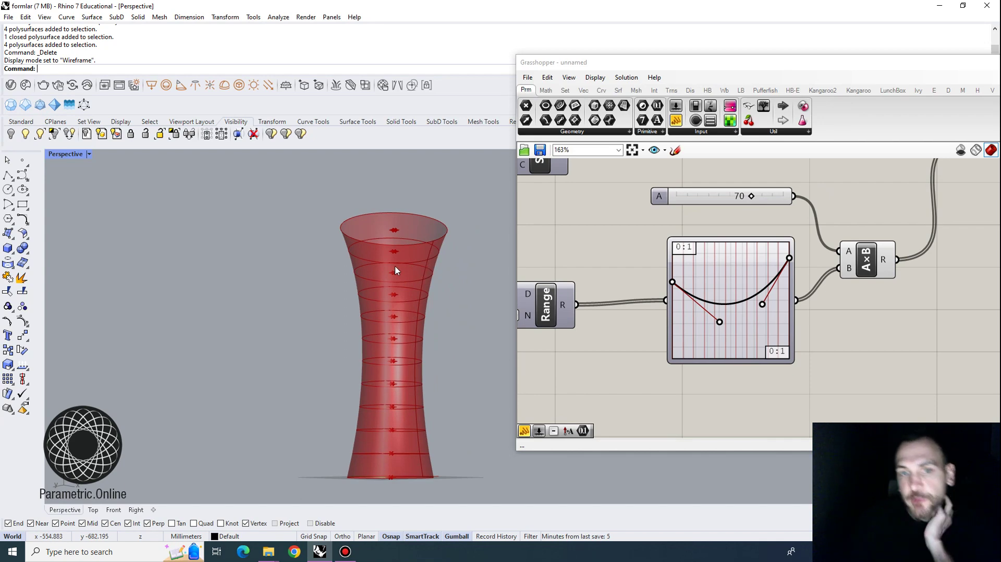
right_drag(399, 376, 415, 344)
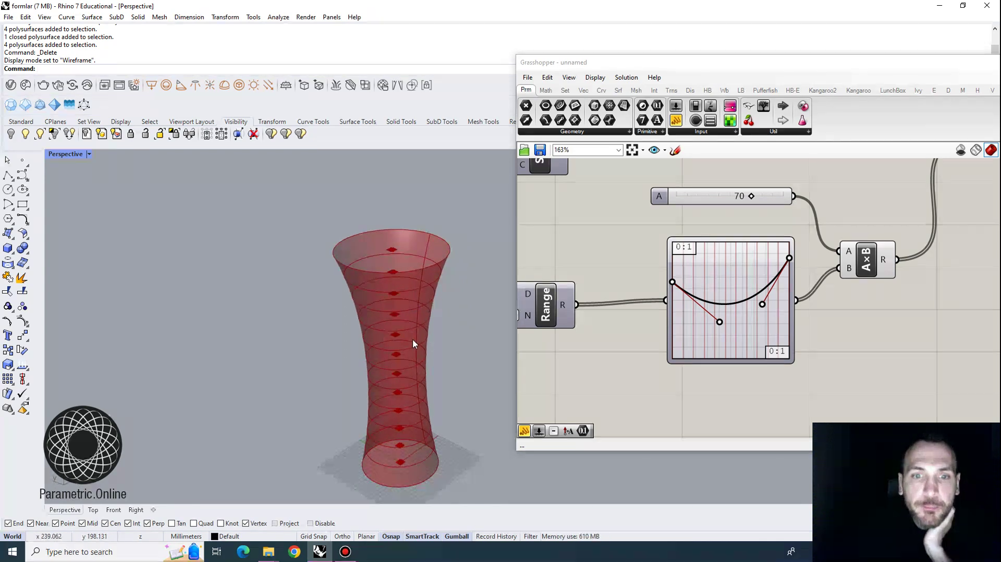
- Nudge the Graph Mapper closer to the slider that feeds the Multiplication
right_drag(652, 264, 548, 283)
scroll(547, 283, down, 3)
right_drag(792, 239, 749, 246)
click(781, 213)
click(773, 284)
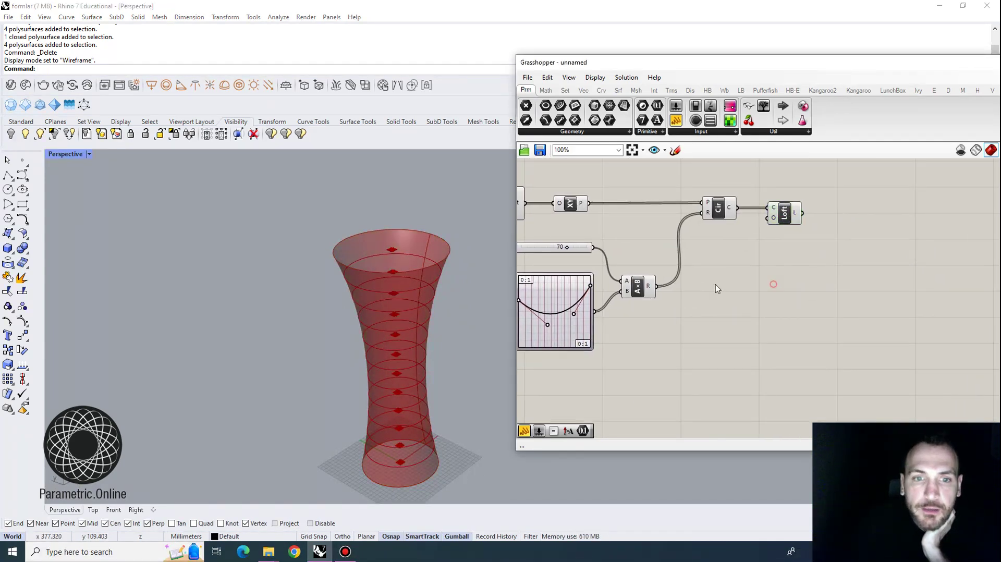
right_drag(716, 288, 818, 267)
drag(661, 256, 665, 258)
right_drag(638, 244, 660, 247)
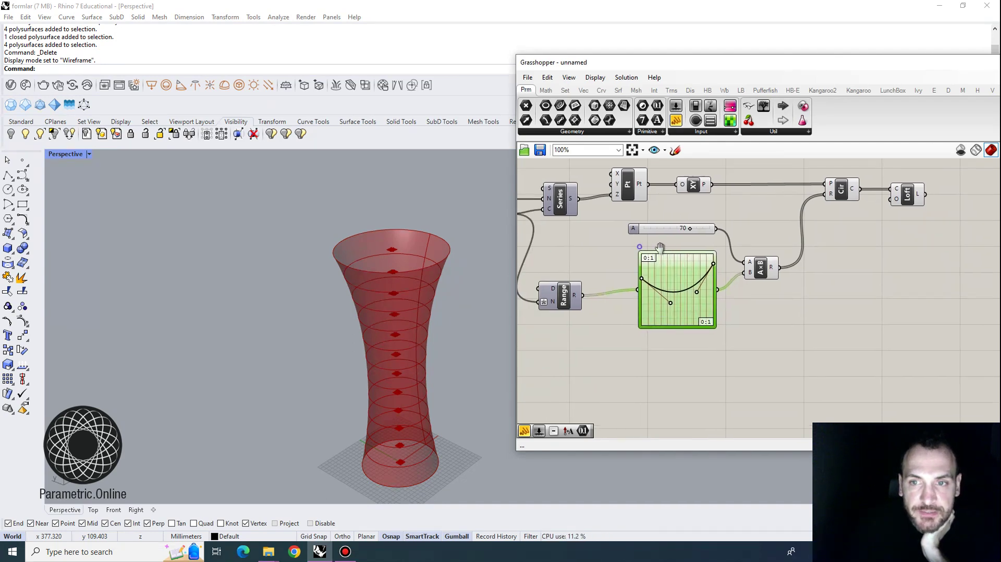
- Rename the Multiplication's slider to Radius and align the Range component with the Graph Mapper
right_click(631, 232)
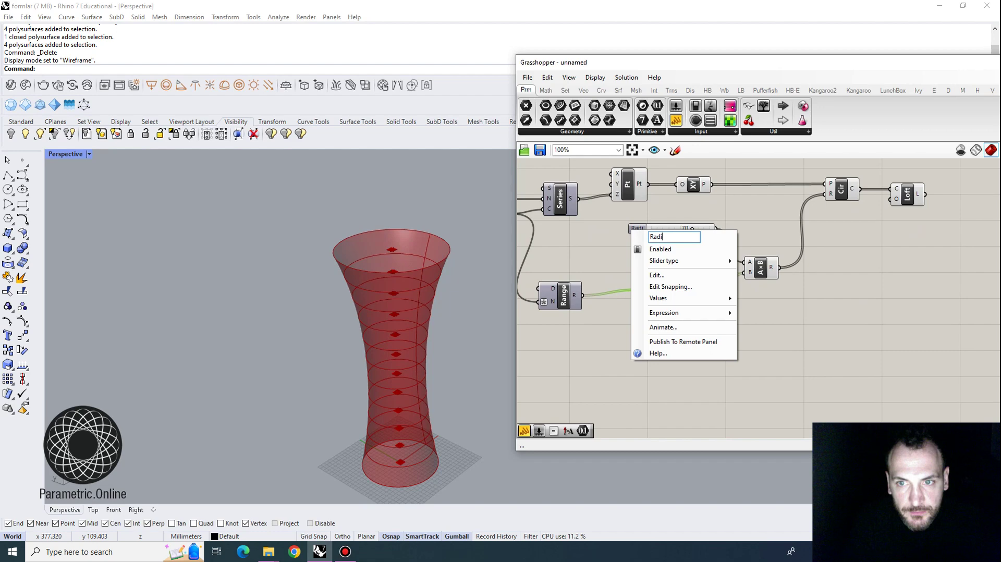
click(598, 256)
drag(568, 304, 571, 298)
click(605, 258)
- Examine the component layout and the flared vase surface from different angles
scroll(606, 259, down, 2)
right_drag(622, 258, 689, 232)
scroll(774, 267, up, 2)
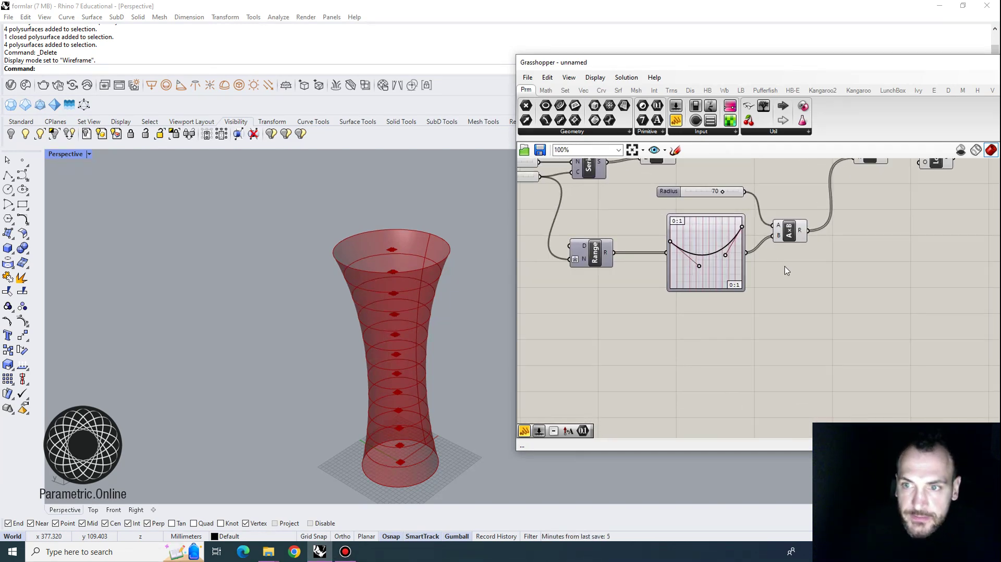
drag(807, 284, 699, 183)
scroll(722, 223, down, 2)
right_drag(834, 240, 762, 274)
click(735, 275)
right_drag(422, 409, 451, 400)
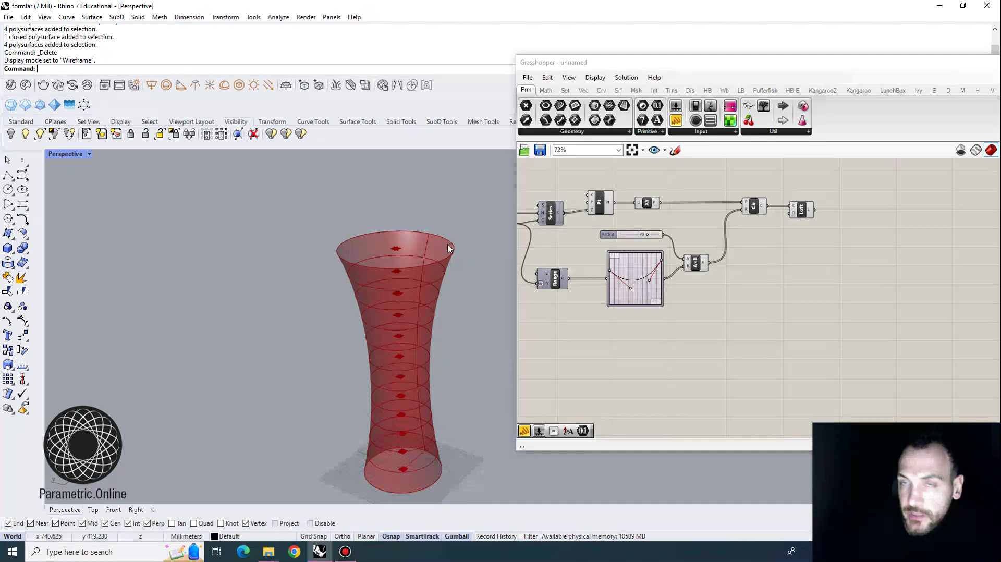
right_drag(440, 243, 436, 257)
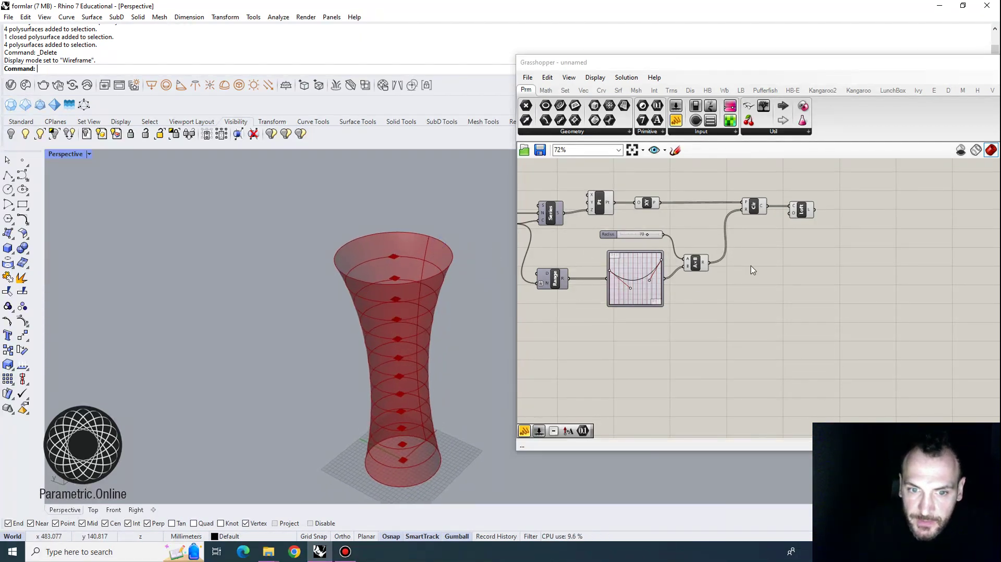
- Move the Loft component farther away from the Circle component and disable it
right_drag(777, 236, 646, 255)
scroll(676, 220, up, 2)
drag(673, 228, 865, 207)
right_click(754, 206)
click(782, 238)
- Add a Curve parameter below the Circle component and feed it the circles
double_click(656, 240)
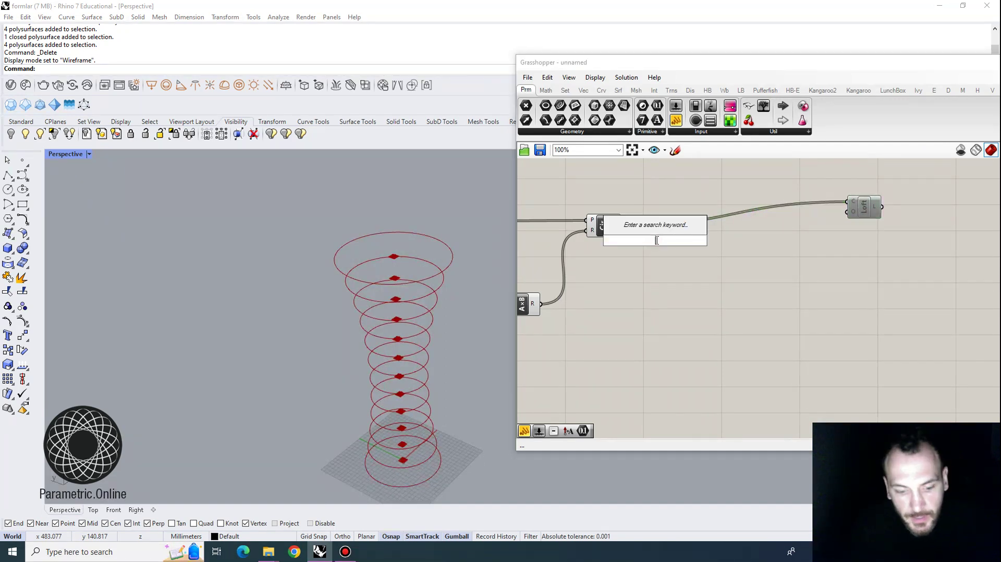
text(crv)
click(644, 225)
drag(621, 225, 686, 269)
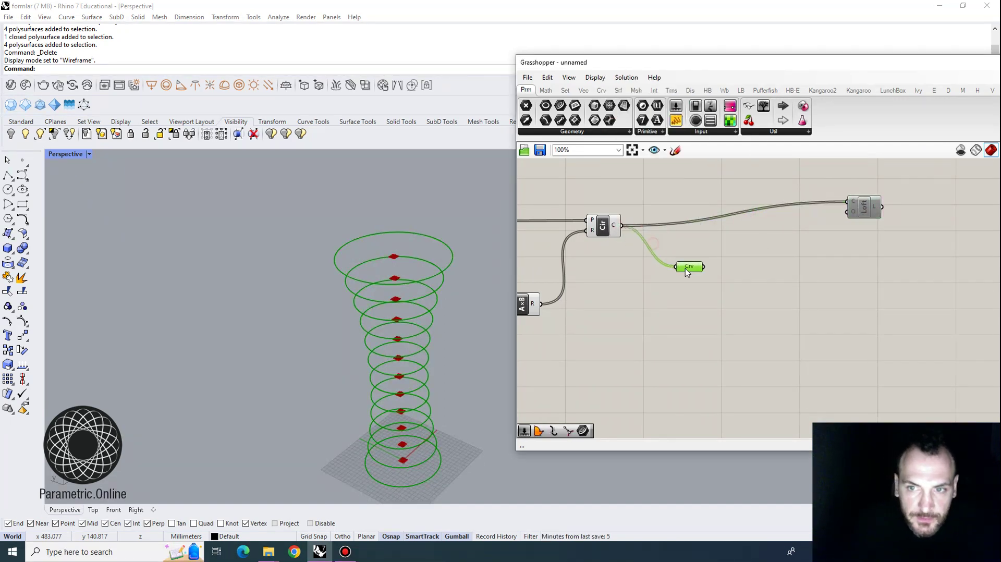
right_click(687, 272)
click(687, 277)
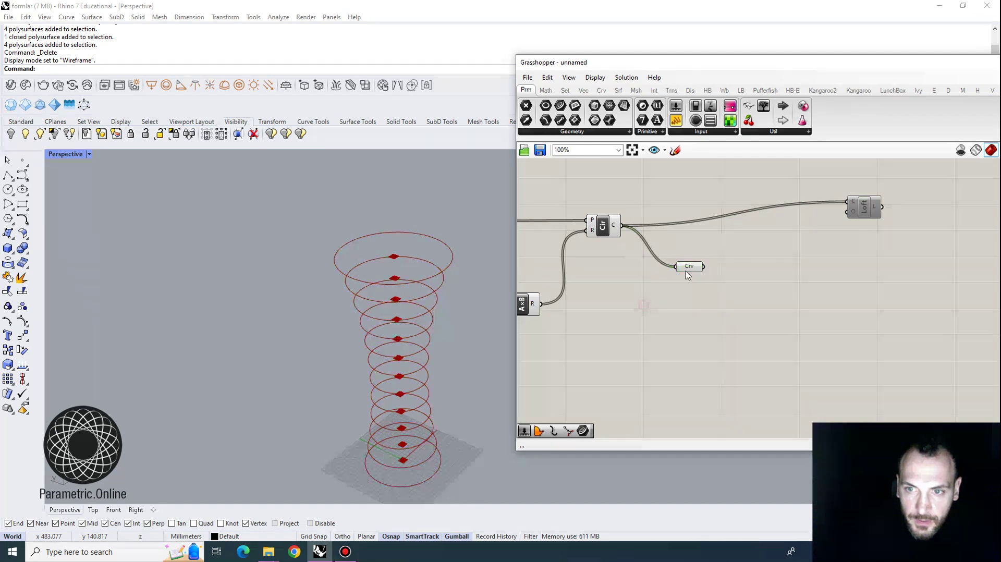
click(687, 272)
- Add a Divide Curve component beside the Curve parameter and connect the circles to its curve input
double_click(737, 272)
text(divide)
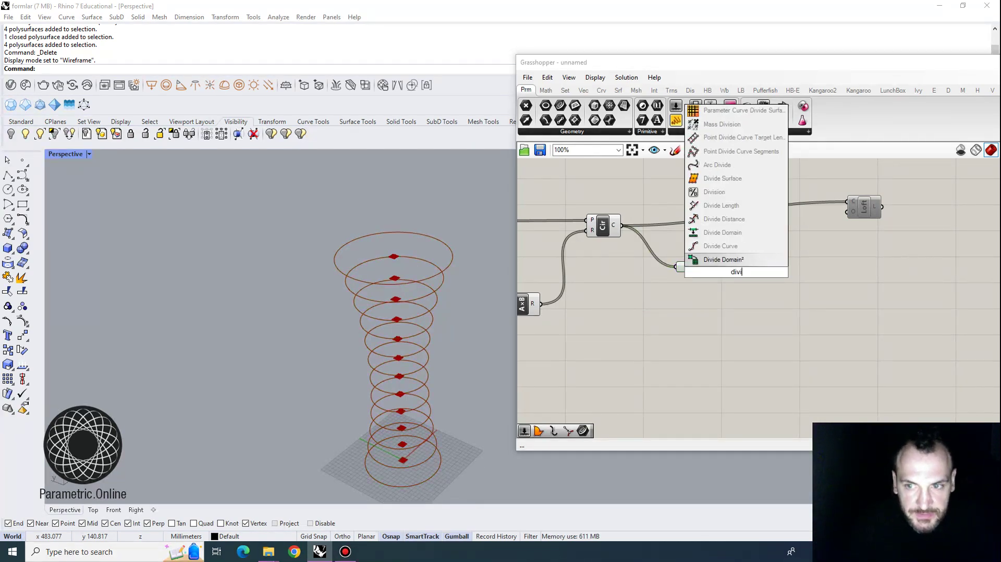
click(726, 249)
scroll(710, 267, up, 2)
drag(701, 267, 722, 260)
drag(742, 270, 776, 277)
- Create a number slider of 36 and wire it into the Divide Curve's N input
double_click(686, 309)
text(36)
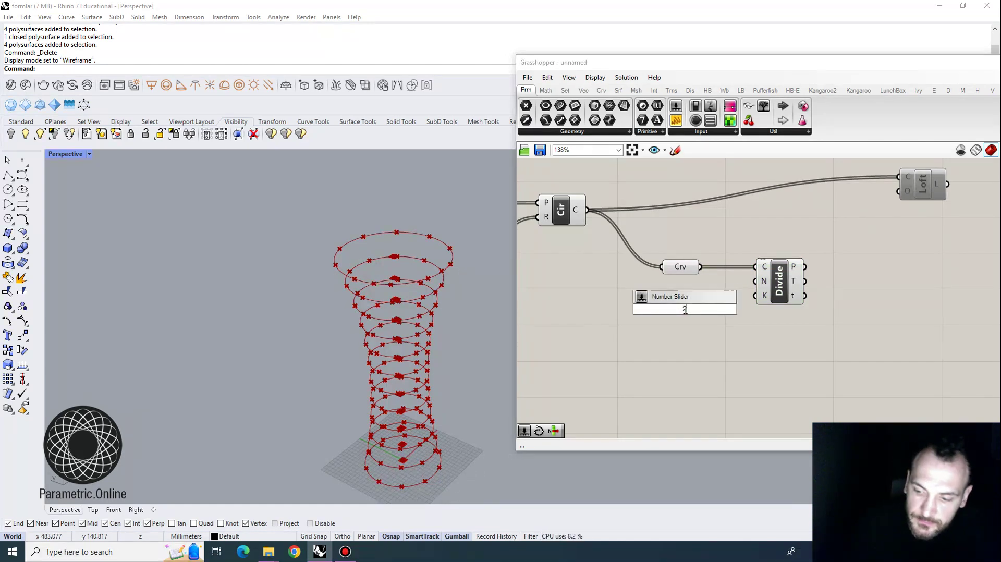
key(Return)
drag(717, 311, 699, 311)
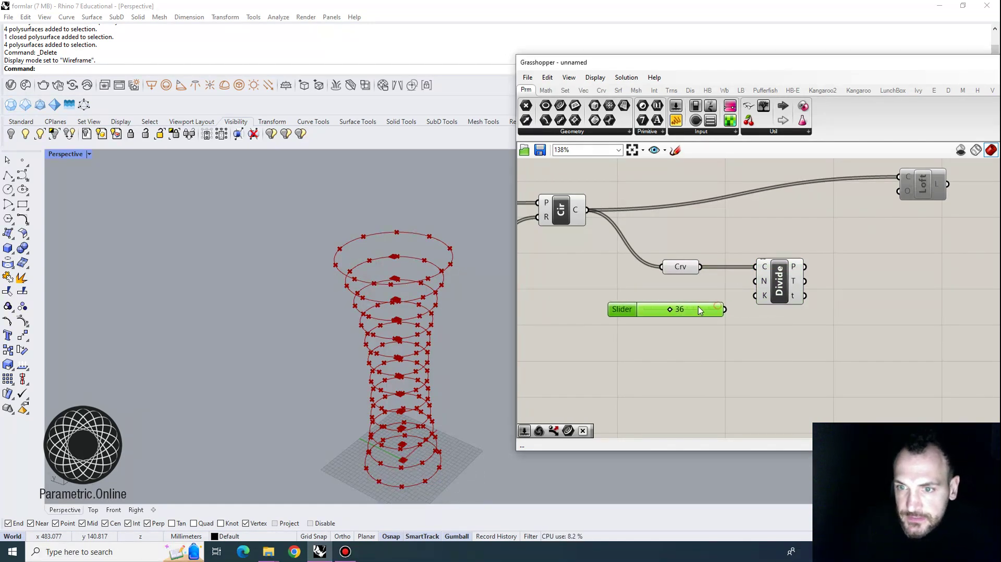
drag(755, 281, 727, 309)
drag(776, 289, 784, 299)
- Add a Dispatch component and connect the Divide Curve's points to its list input
right_drag(819, 290, 739, 286)
double_click(796, 278)
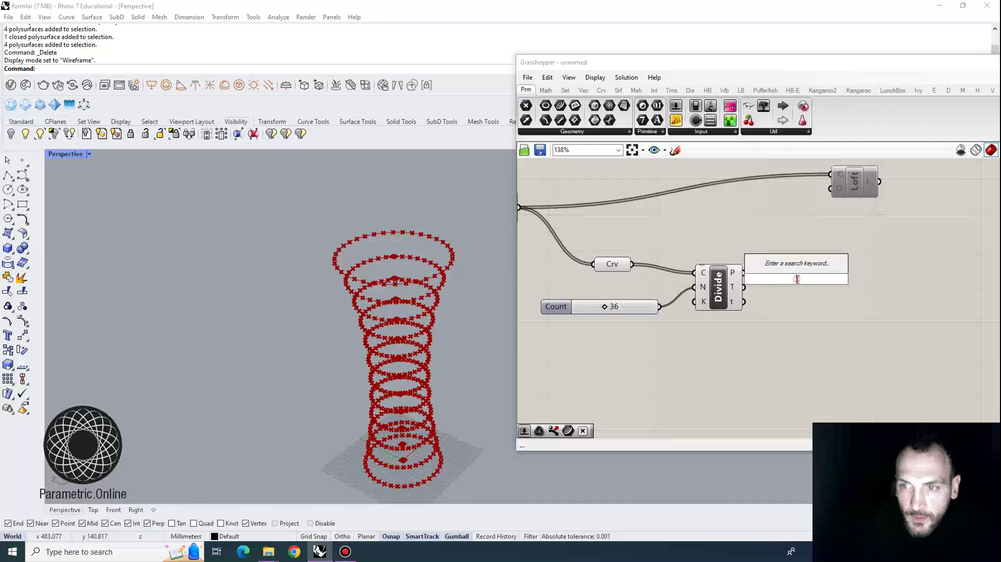
text(dispal)
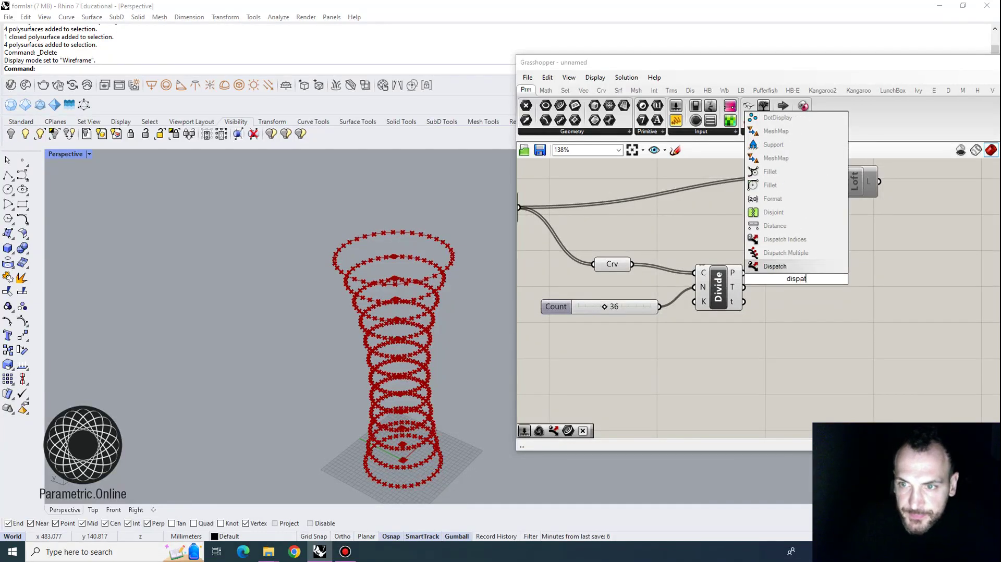
click(777, 266)
drag(744, 272, 793, 278)
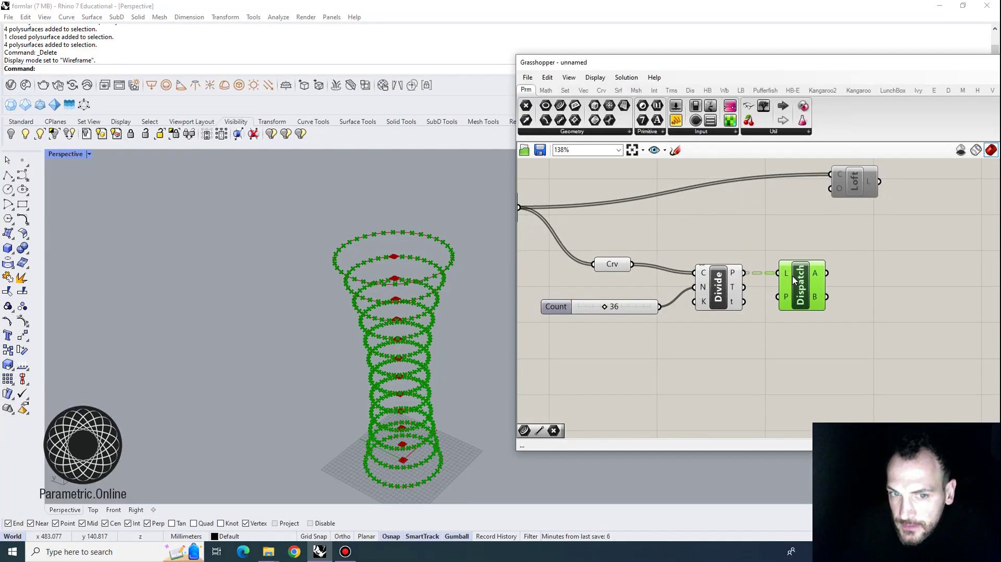
- Examine the point lists of Divide Curve and Dispatch and the division points on the upper circles
mouse_move(788, 300)
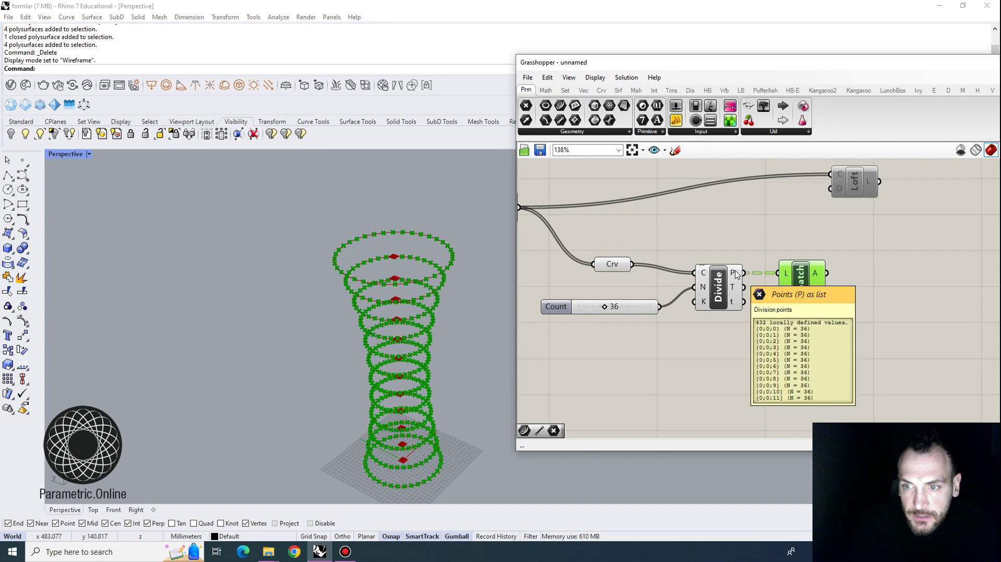
mouse_move(819, 273)
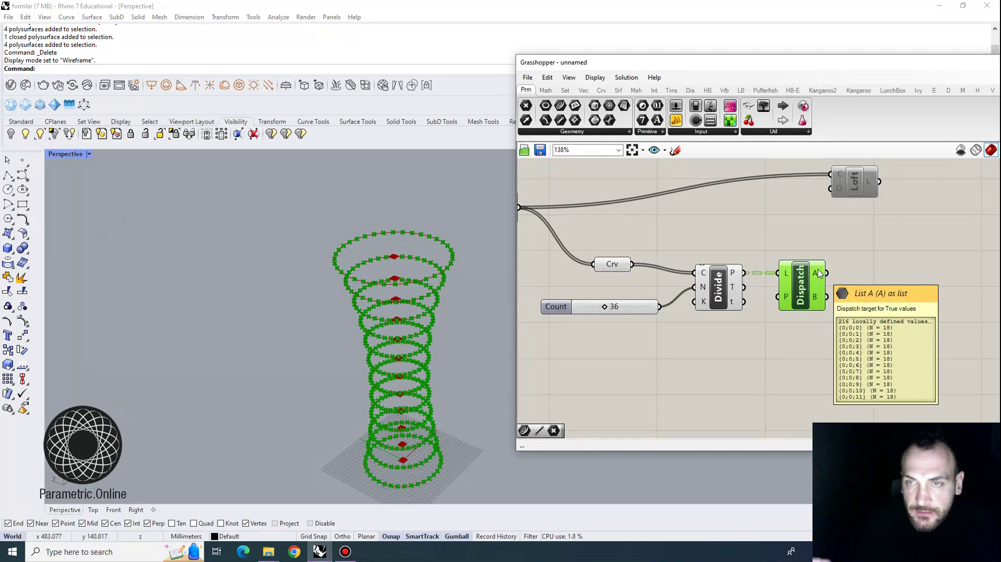
right_drag(906, 283, 830, 266)
double_click(823, 261)
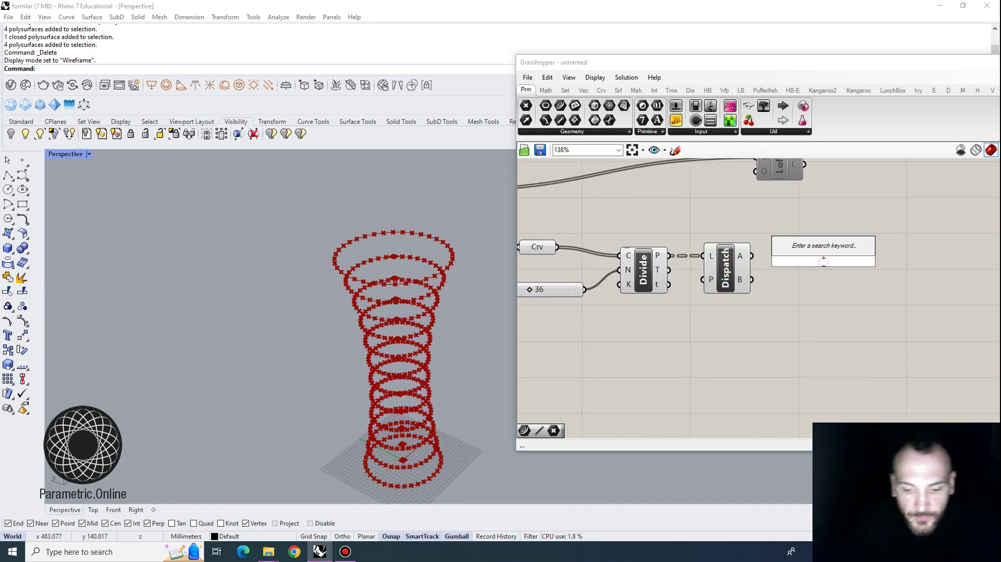
click(767, 262)
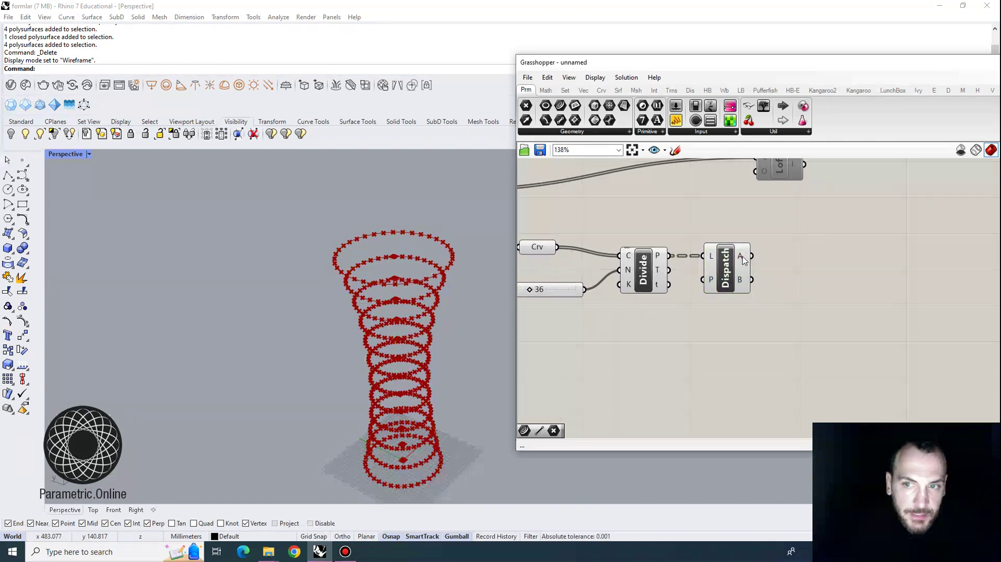
click(745, 259)
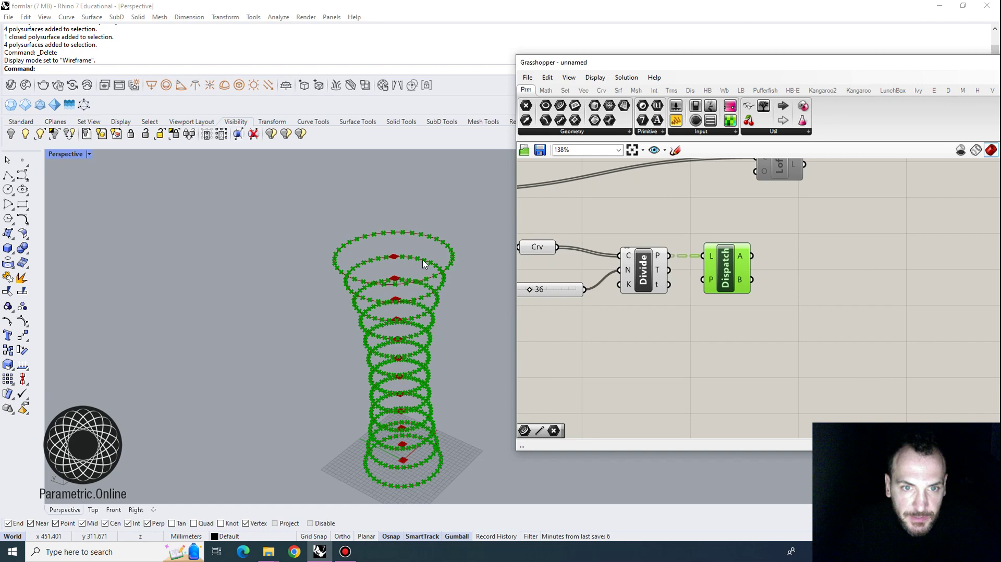
scroll(423, 264, up, 5)
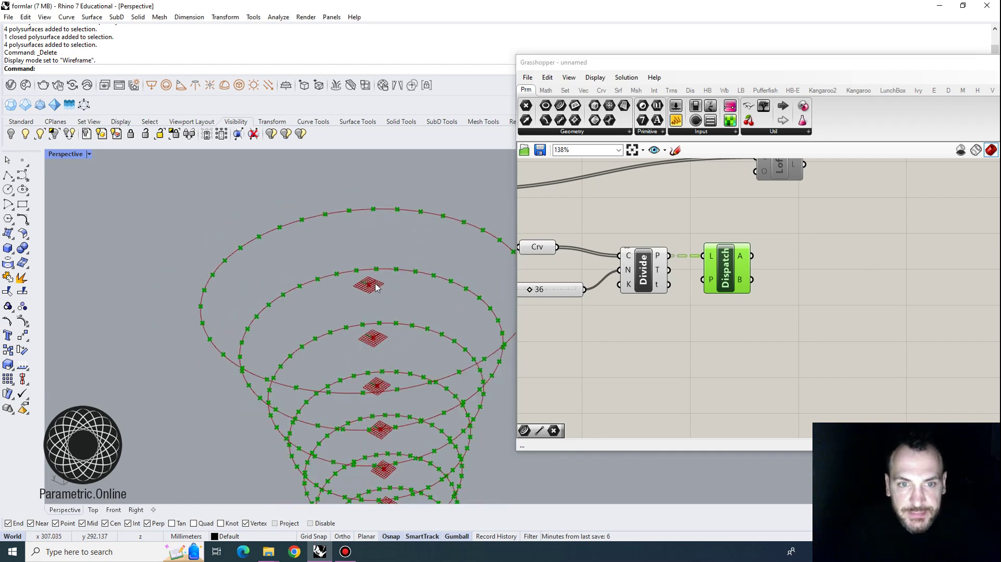
- Add an Area component below Divide Curve, feed it the Curve parameter, and check its centroids in the circles
right_drag(541, 276, 559, 252)
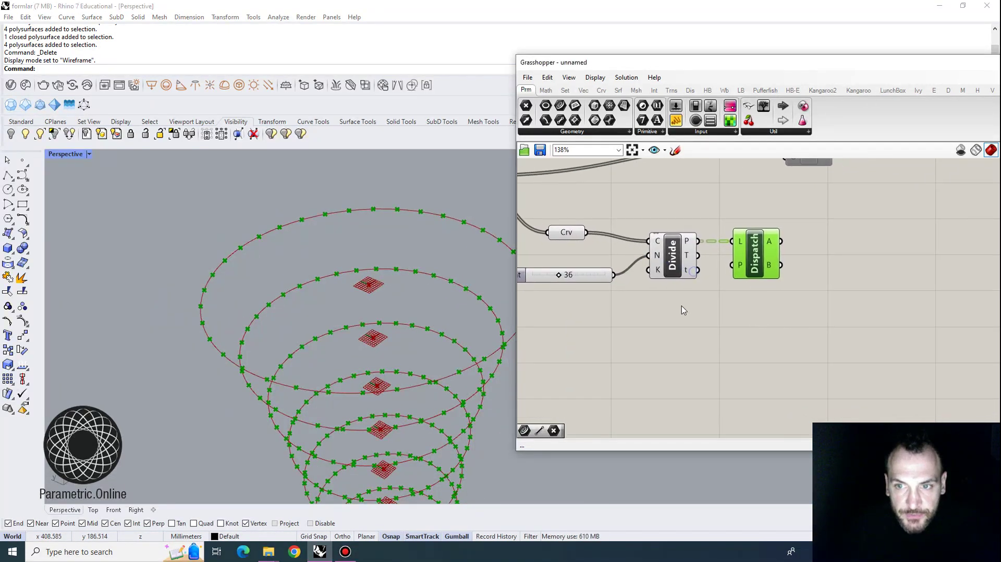
click(667, 319)
double_click(668, 323)
text(area)
key(Return)
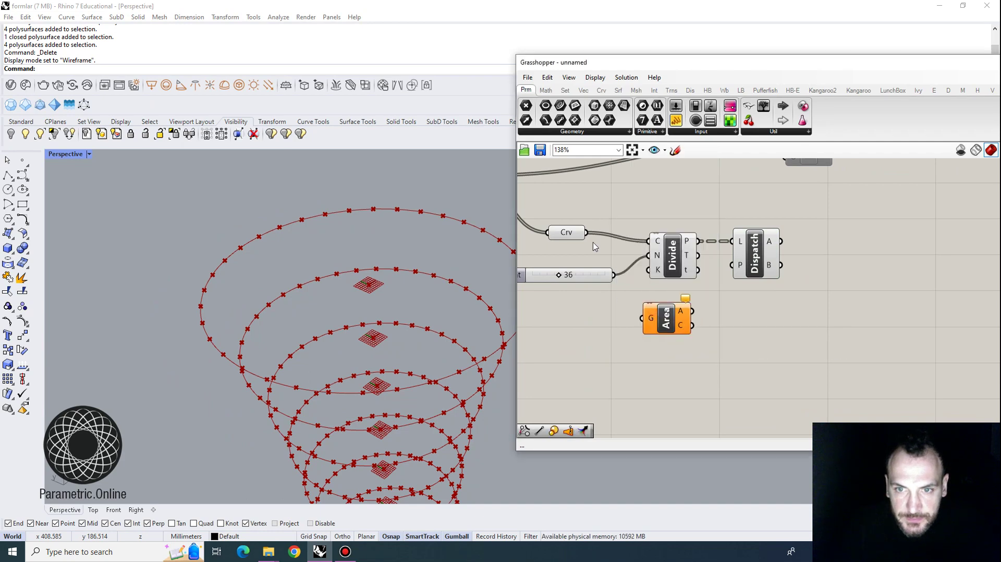
drag(586, 232, 669, 324)
click(564, 233)
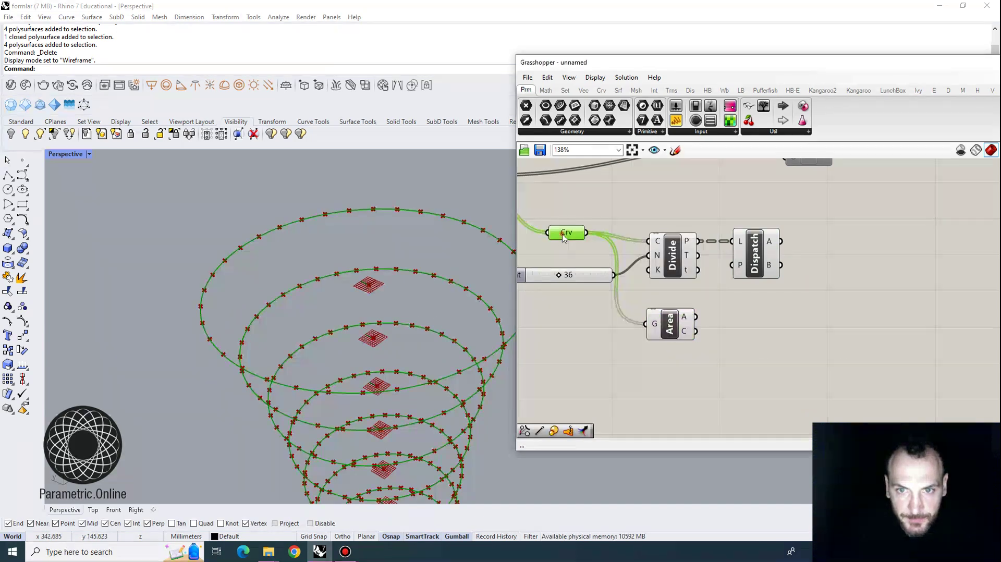
click(658, 328)
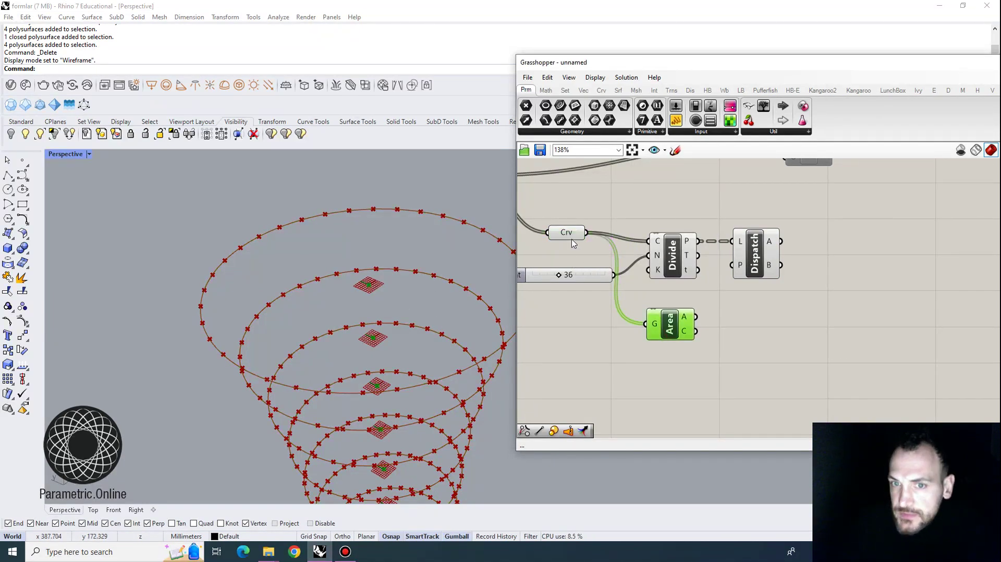
right_drag(371, 300, 357, 290)
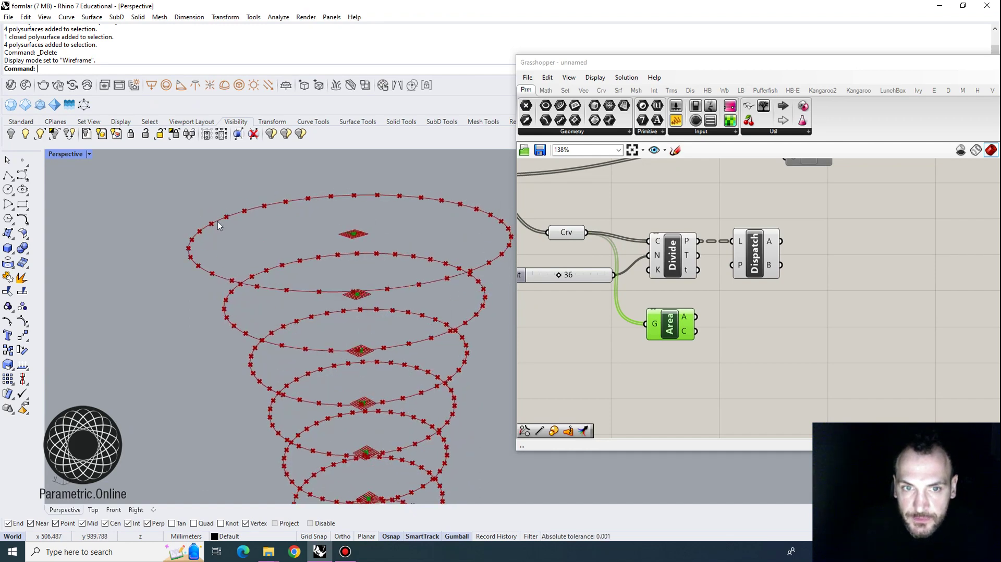
- Move the Area component so it lines up beneath Dispatch
right_drag(718, 339, 695, 337)
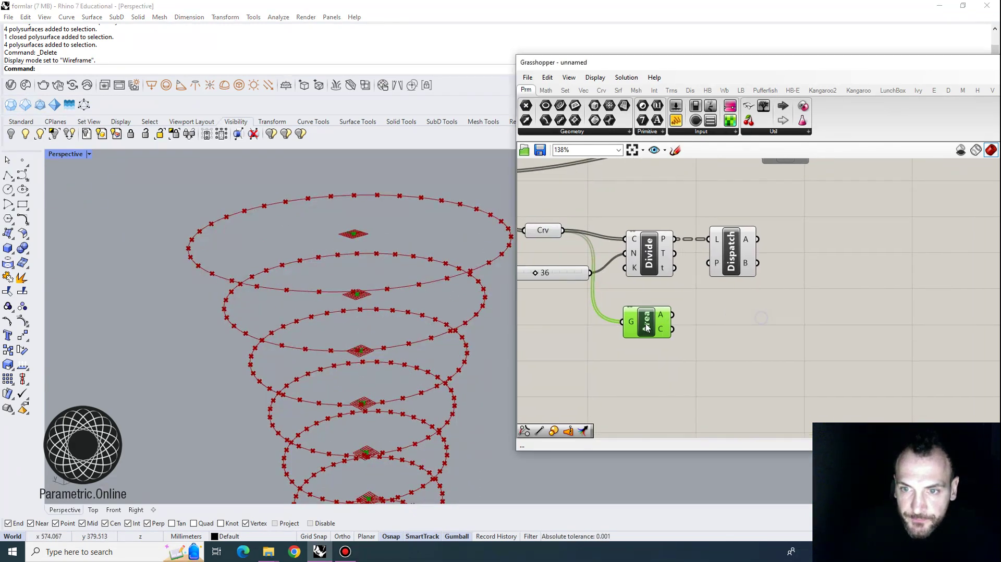
drag(660, 332, 740, 335)
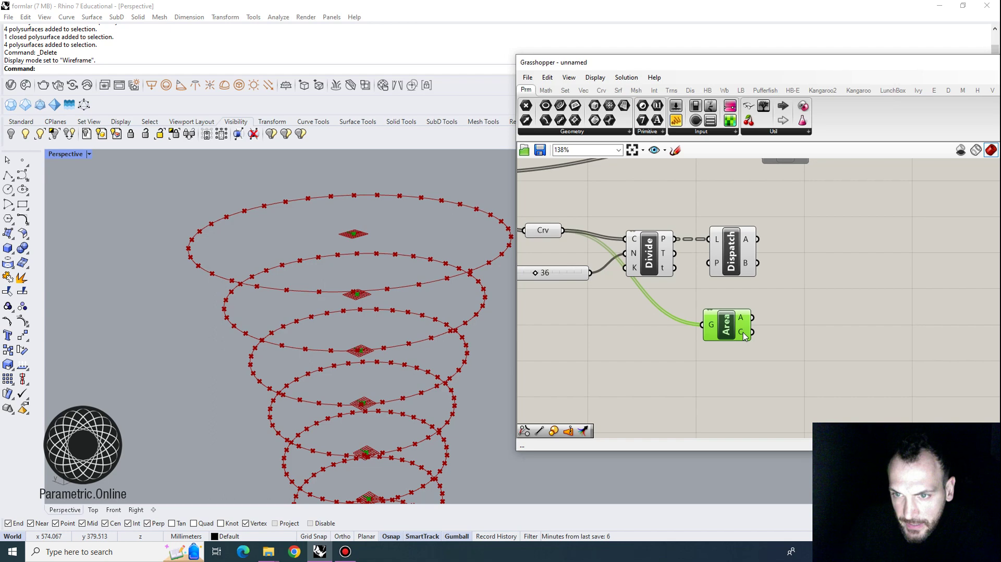
mouse_move(746, 336)
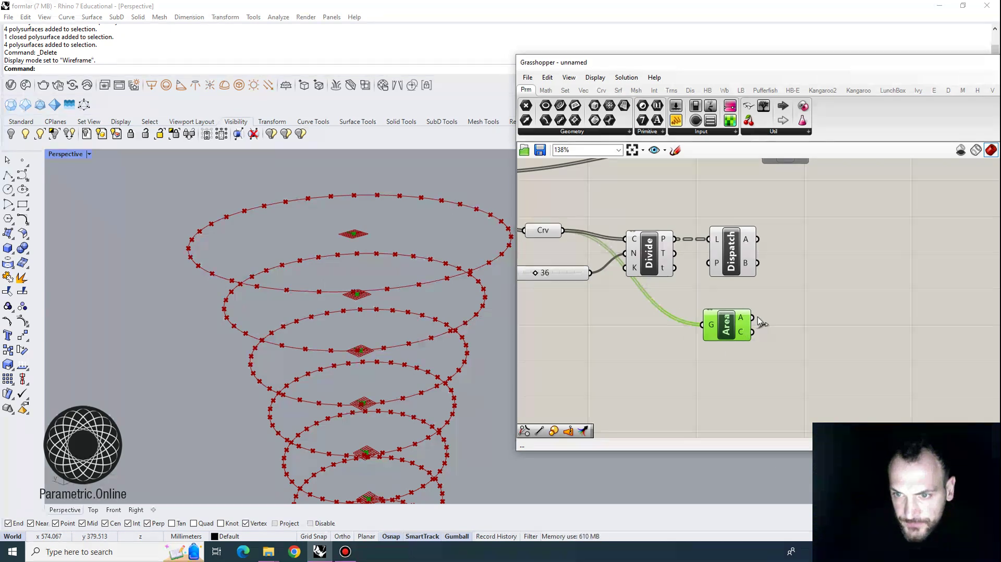
drag(726, 336, 729, 337)
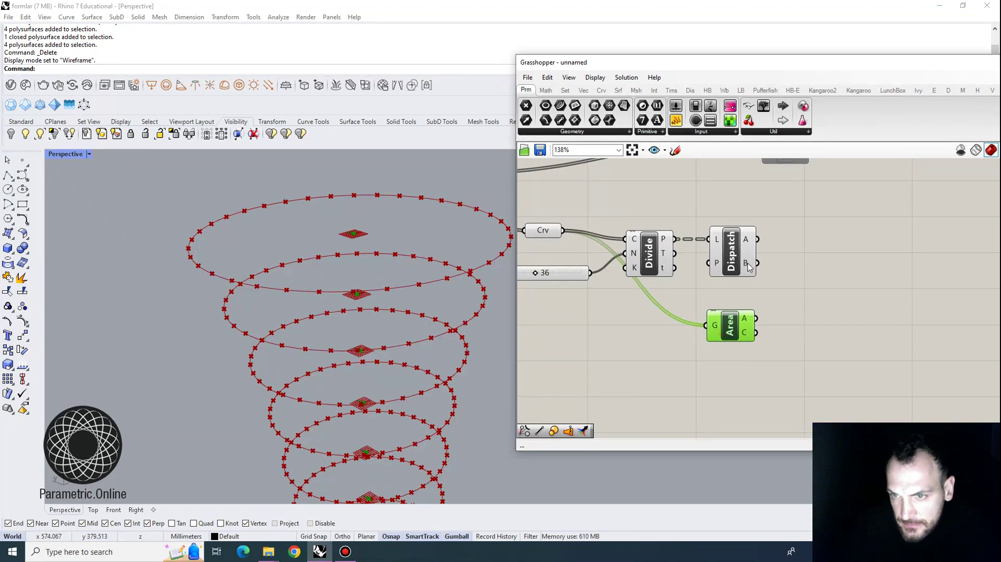
mouse_move(748, 266)
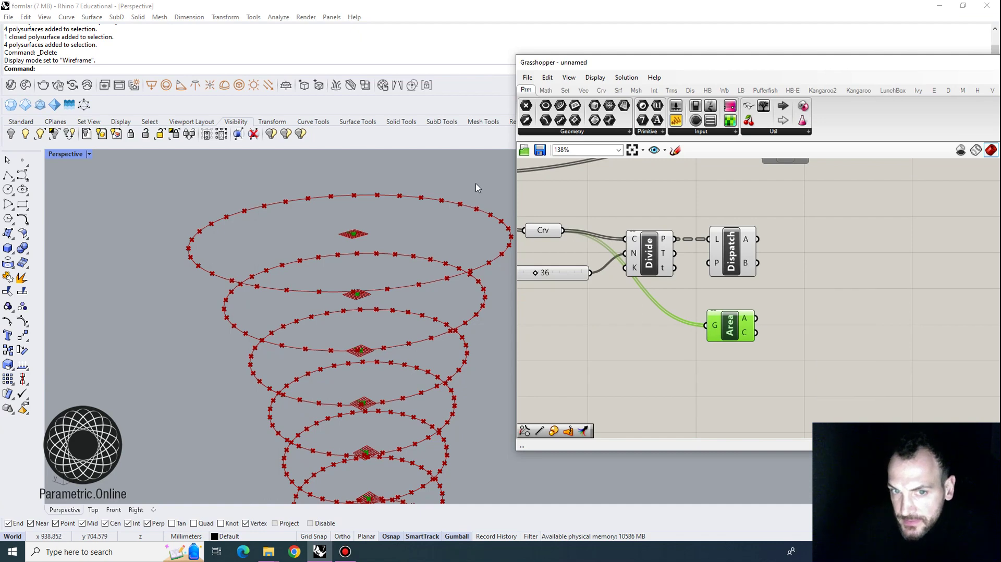
- Graft the Curve parameter and check the Dispatch points and Area centroids it feeds
scroll(740, 255, down, 2)
right_drag(627, 255, 654, 241)
scroll(717, 265, up, 1)
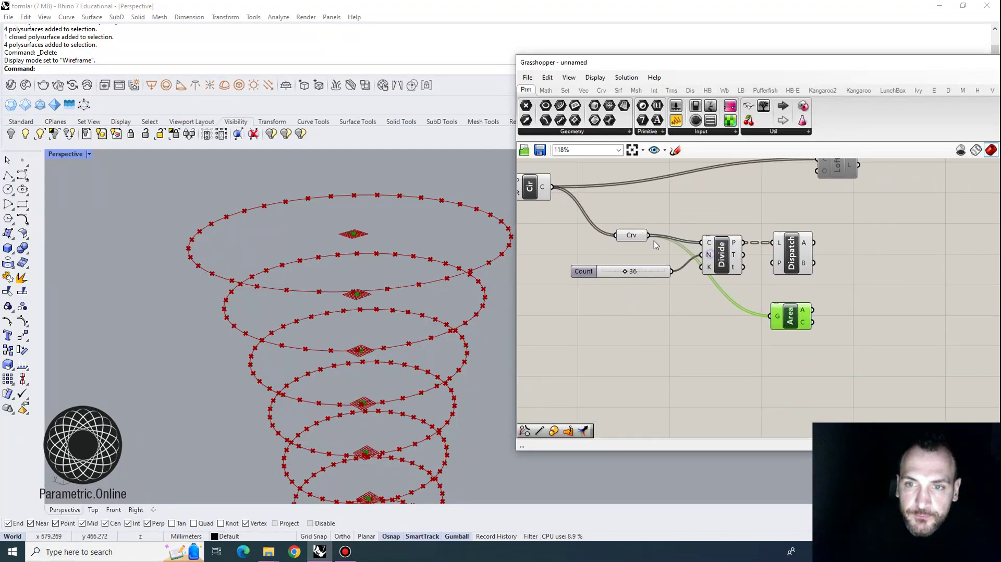
click(629, 237)
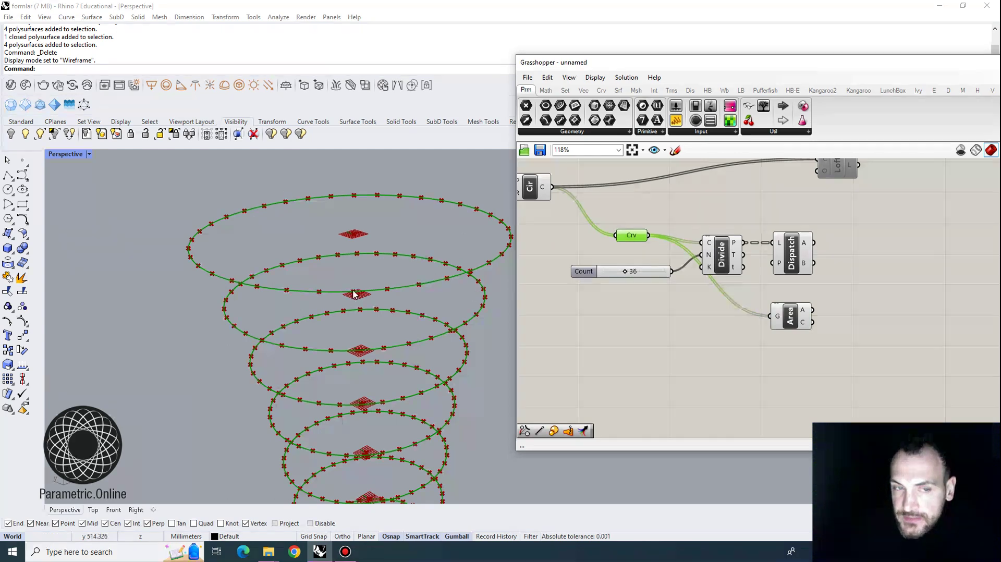
right_click(626, 238)
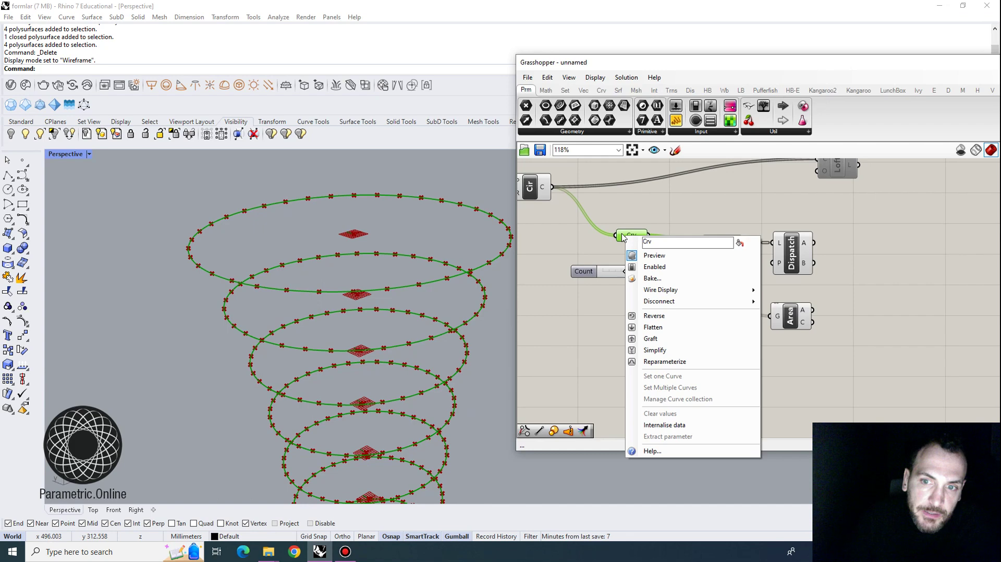
click(650, 339)
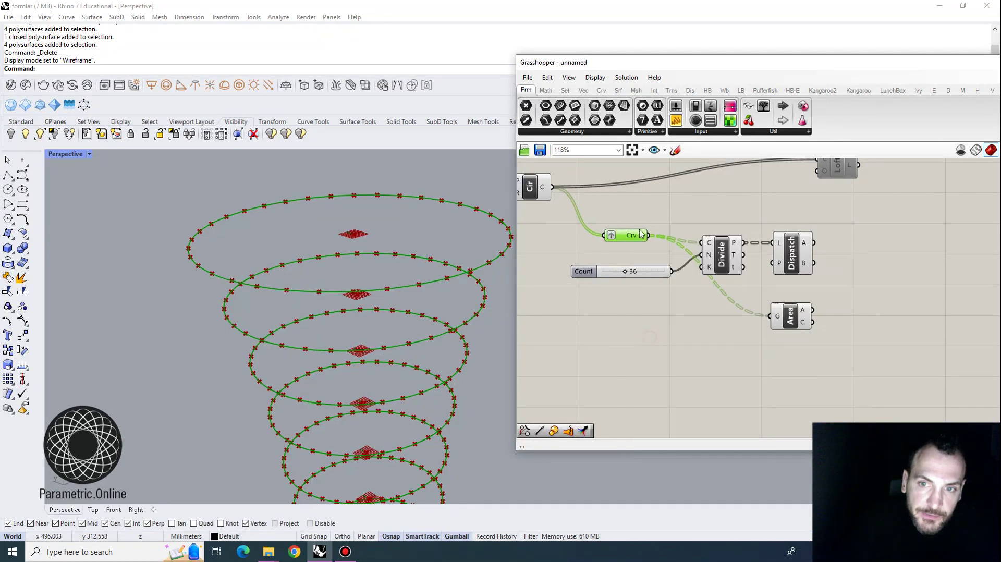
scroll(664, 245, up, 3)
click(727, 257)
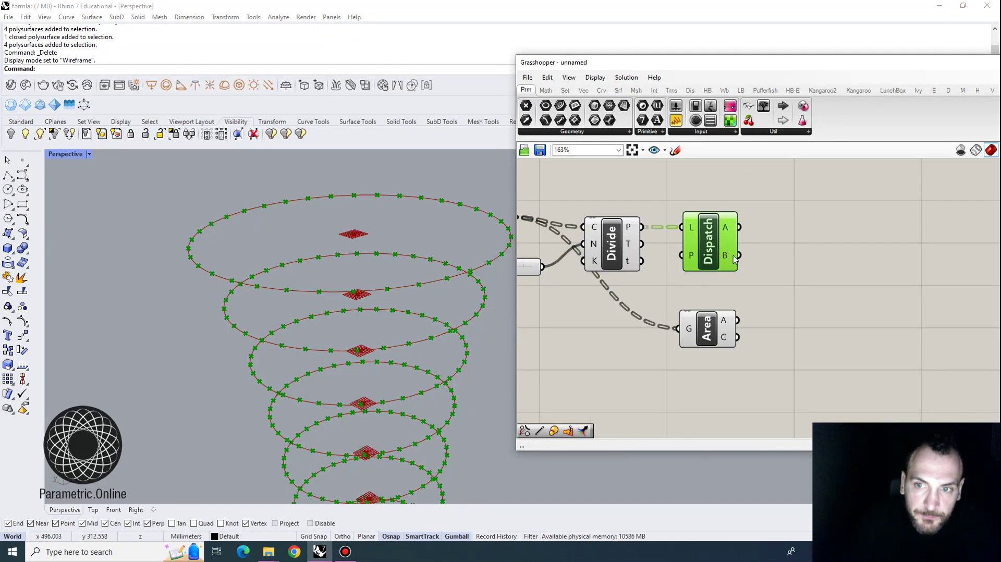
click(720, 330)
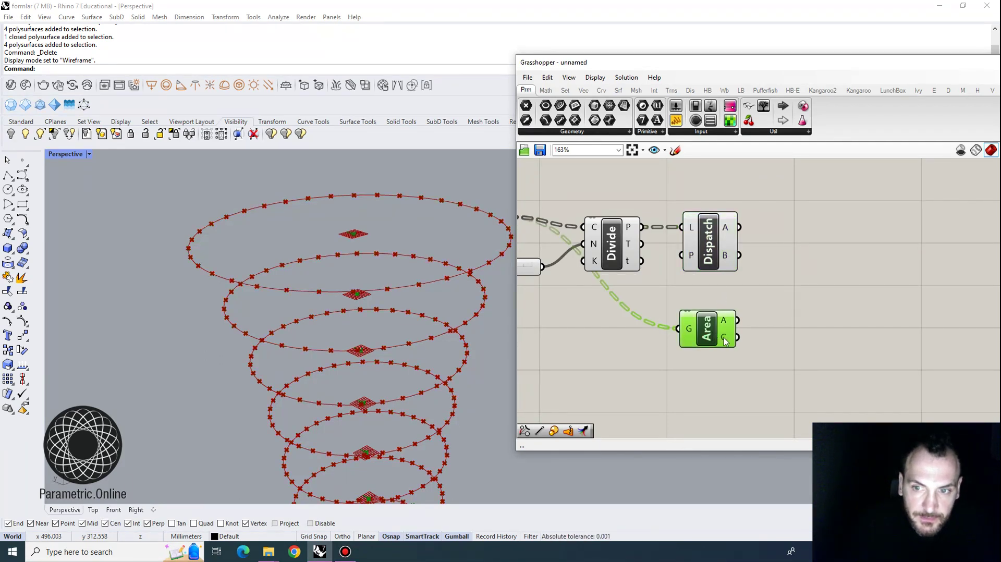
double_click(803, 270)
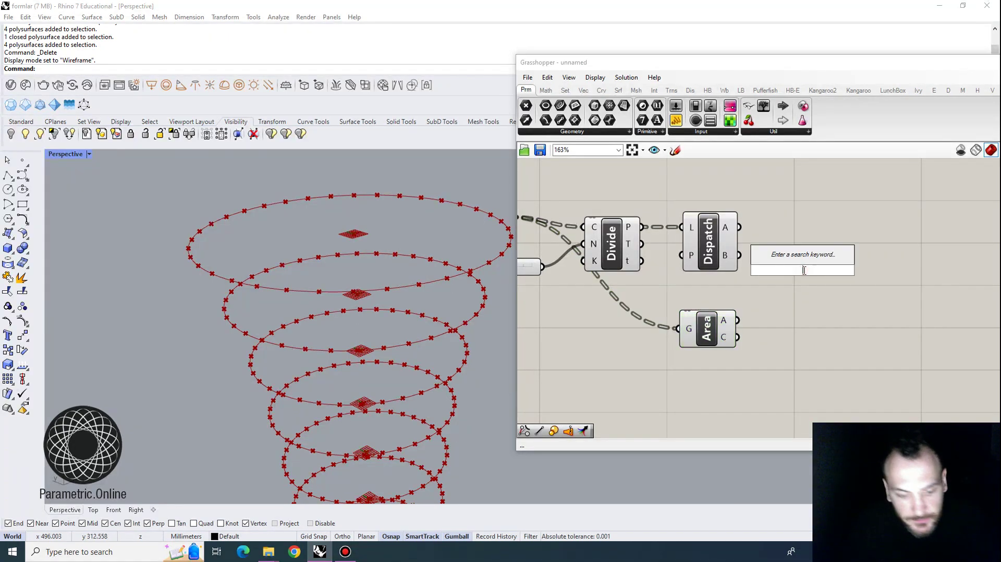
text(scale)
click(793, 246)
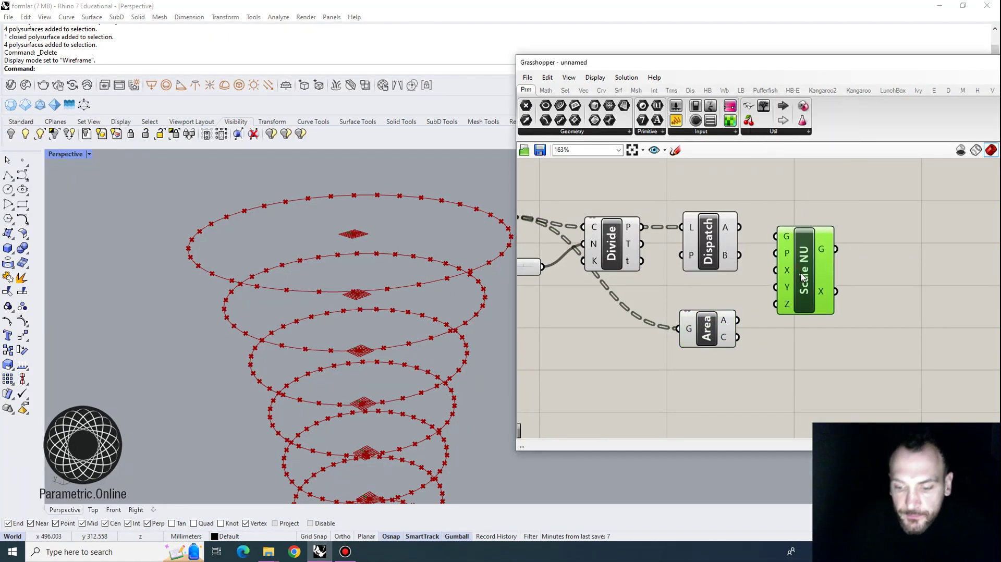
key(Delete)
- Add a Scale component, connect Dispatch's B output to its geometry input, and place it between Dispatch and Area
double_click(801, 272)
text(sca)
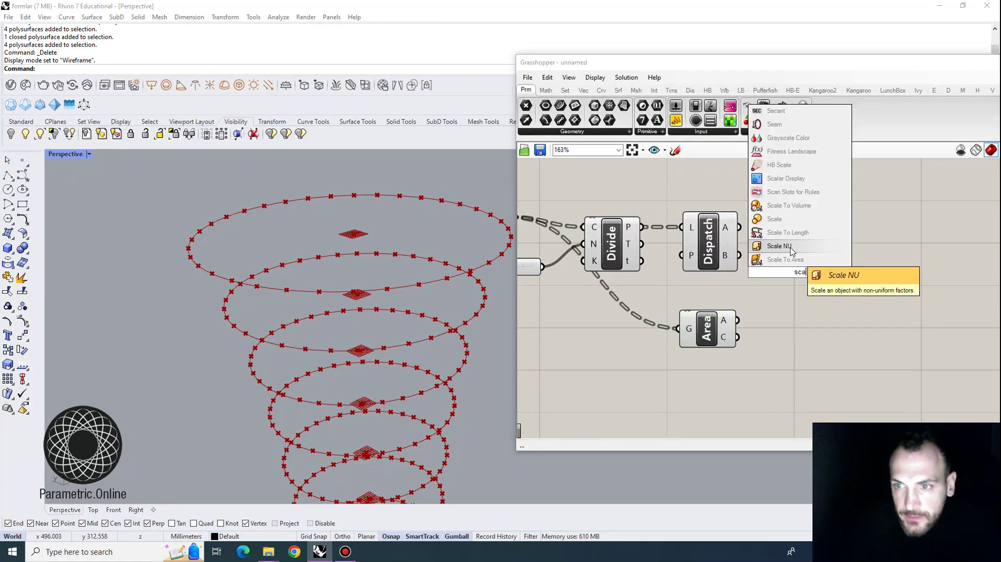
click(778, 220)
click(708, 251)
drag(739, 255, 768, 255)
drag(787, 263, 805, 281)
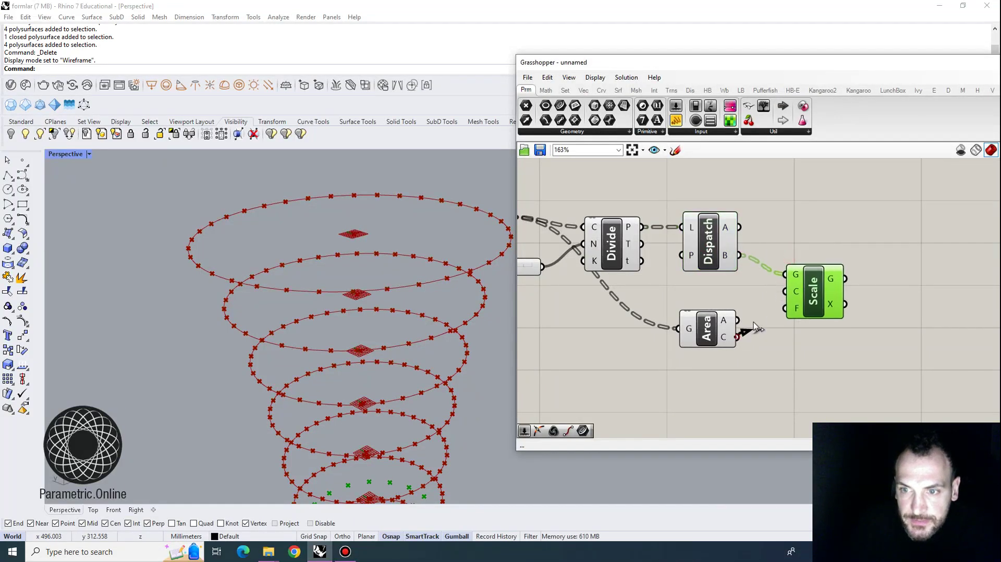
- Connect Area's centroid output to Scale's centre input and drive Scale's factor with a 0.85 number slider
drag(754, 327, 834, 304)
double_click(697, 372)
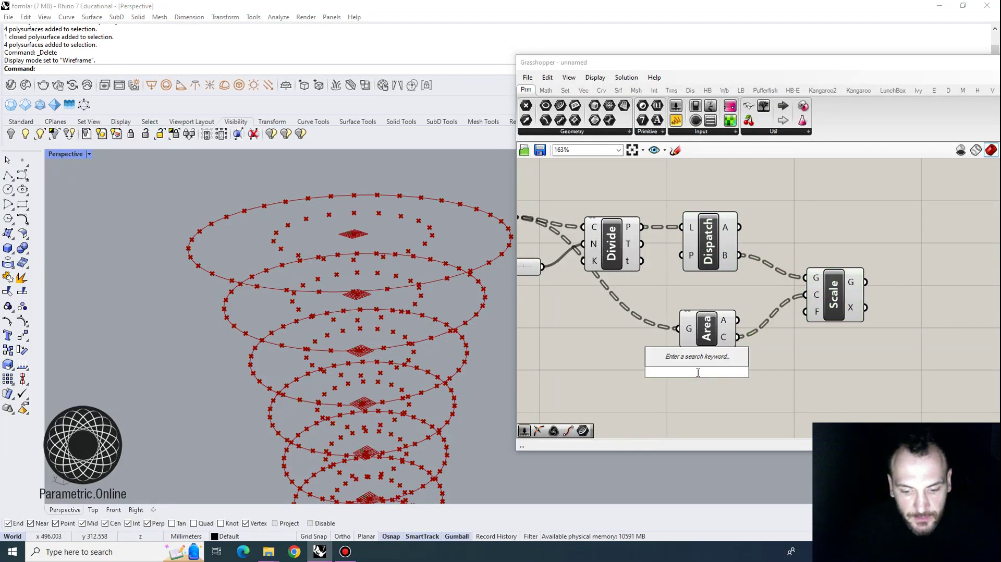
text(0.85)
key(Return)
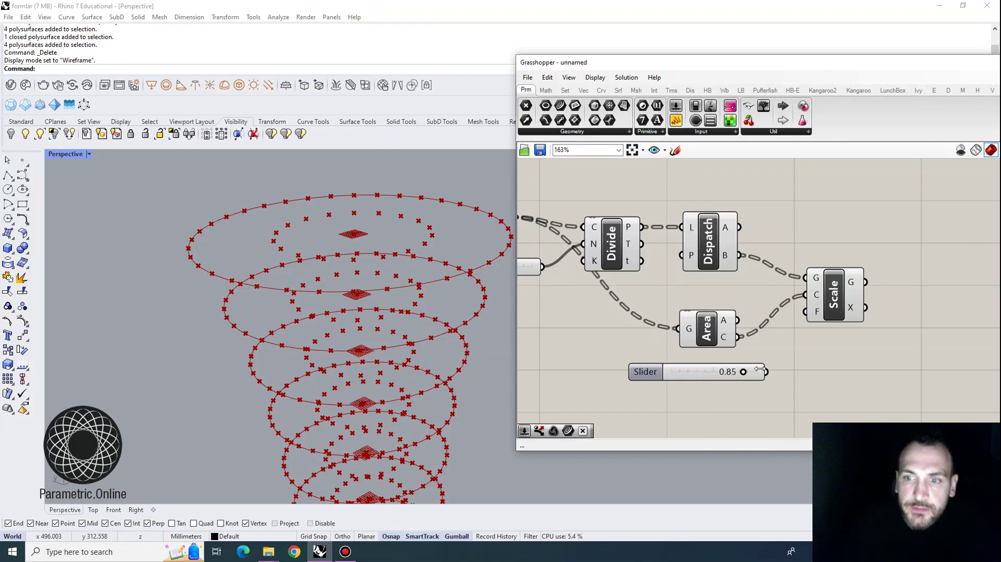
drag(769, 372, 849, 297)
scroll(416, 319, down, 9)
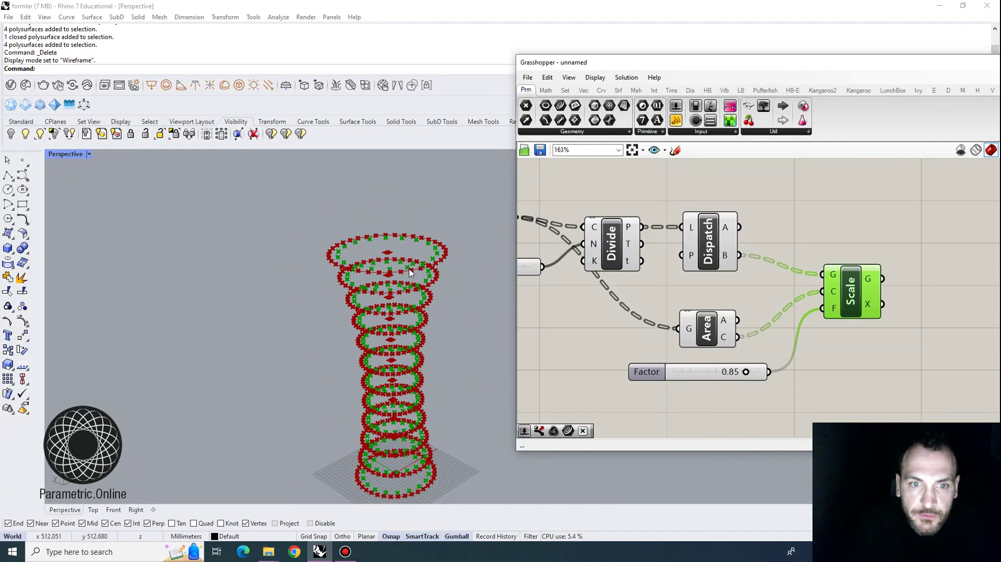
right_drag(416, 319, 431, 296)
- Move the Scale component down beside Area so it sits below Dispatch
right_drag(837, 275, 742, 273)
scroll(743, 273, down, 2)
drag(743, 275, 735, 308)
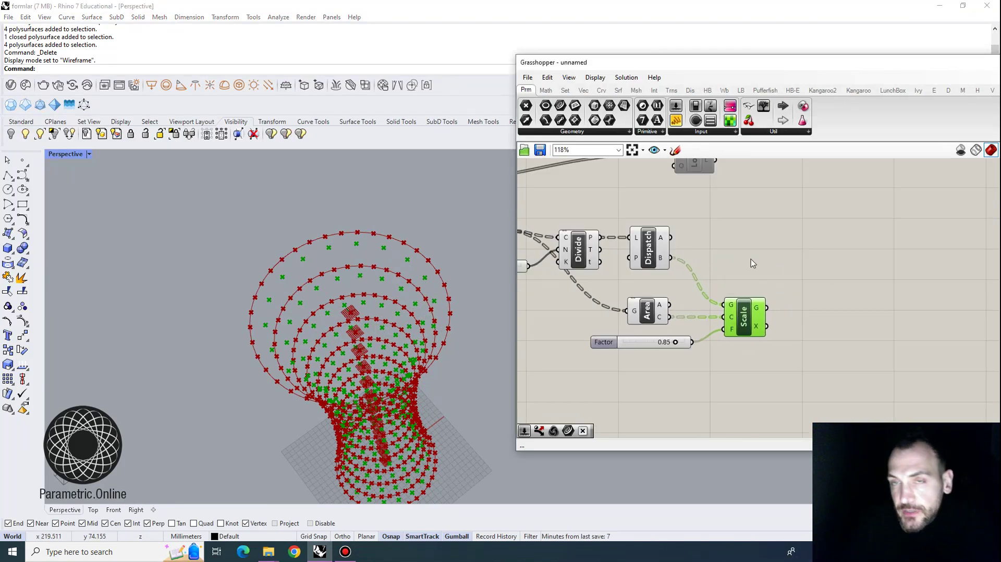
right_drag(719, 243, 768, 304)
scroll(777, 319, up, 1)
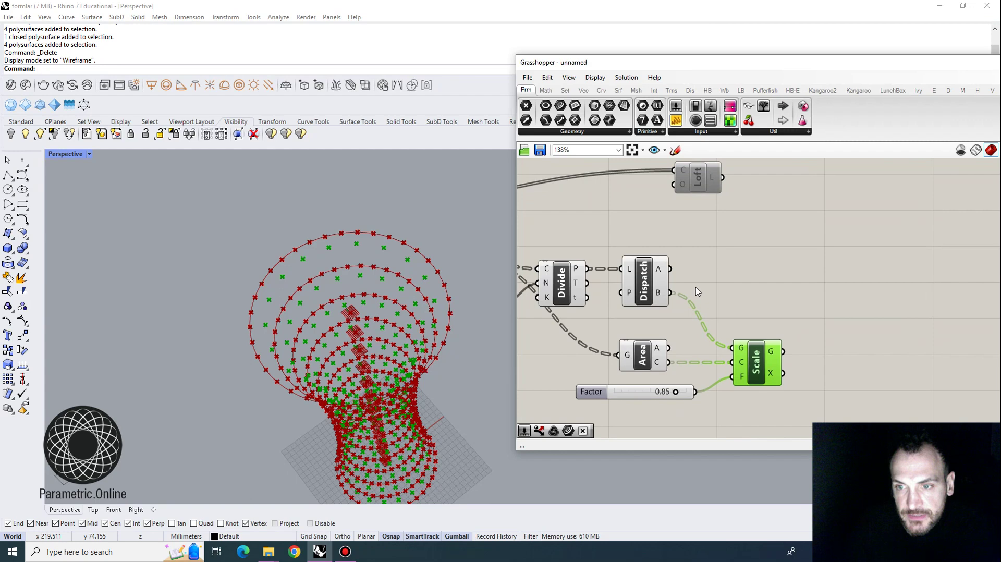
scroll(417, 244, up, 3)
- Add a Weave component and connect Dispatch's A output to stream 0 and Scale's geometry output to stream 1
double_click(798, 305)
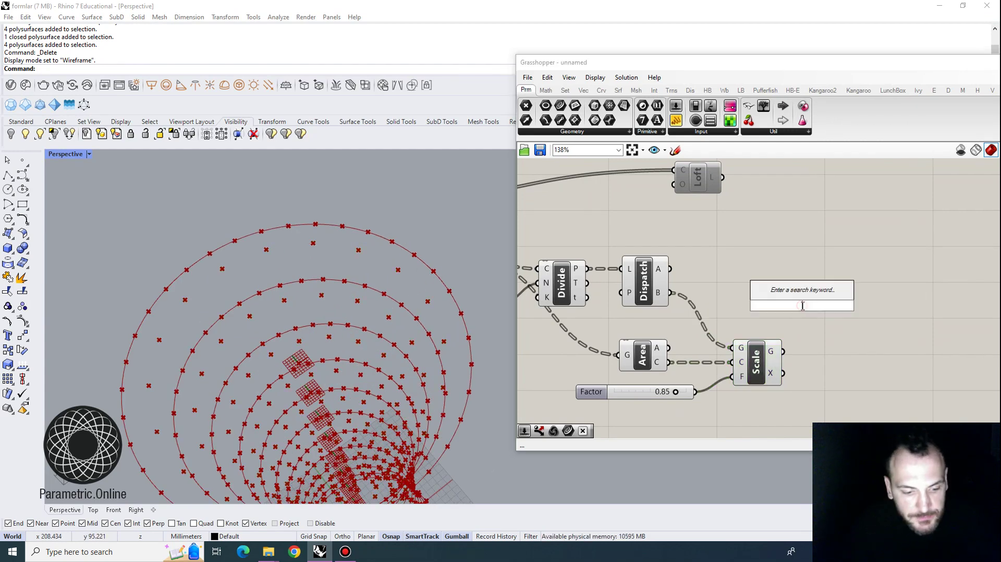
text(wea)
click(778, 280)
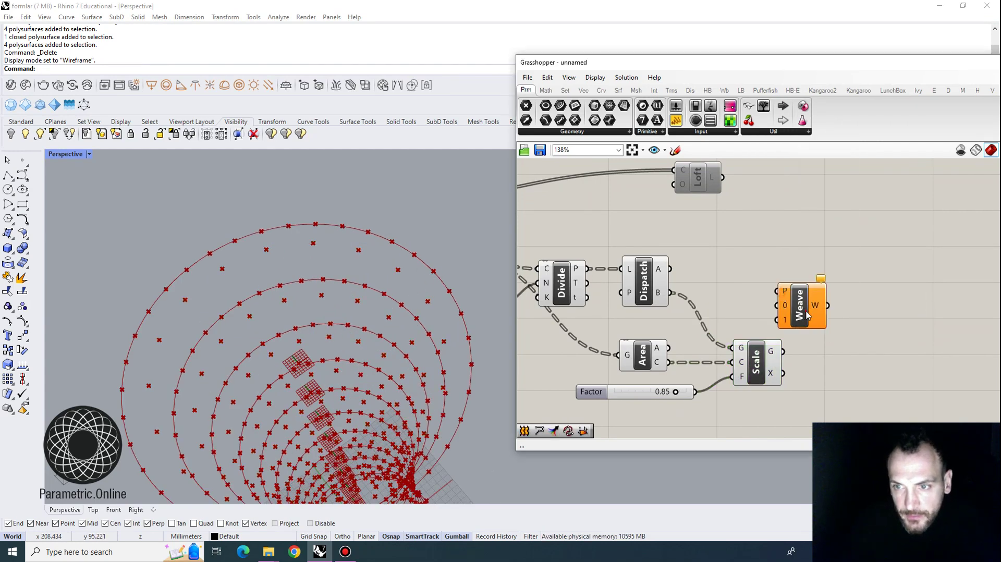
click(659, 275)
drag(670, 269, 810, 303)
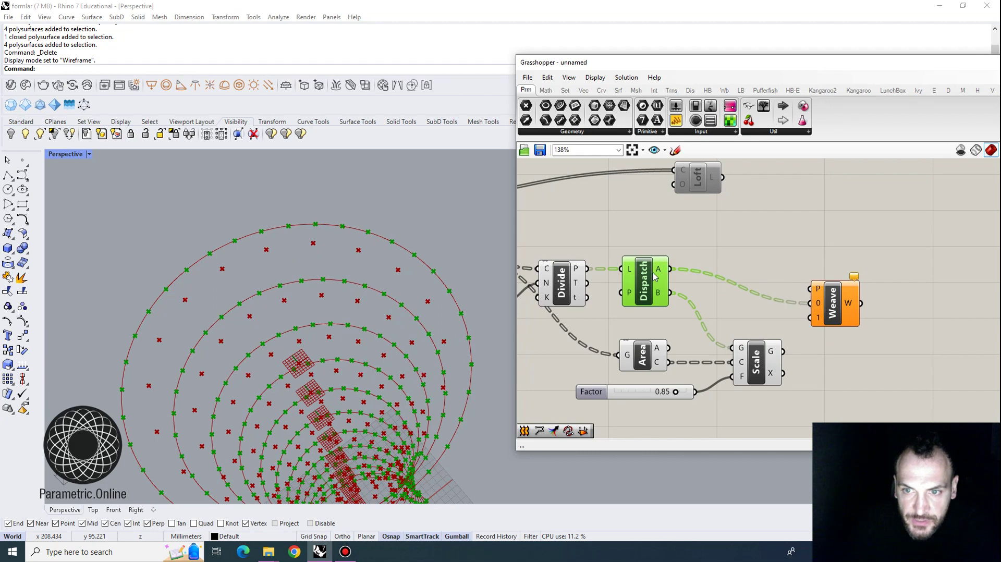
drag(783, 352, 810, 317)
drag(836, 307, 861, 303)
right_drag(862, 302, 791, 271)
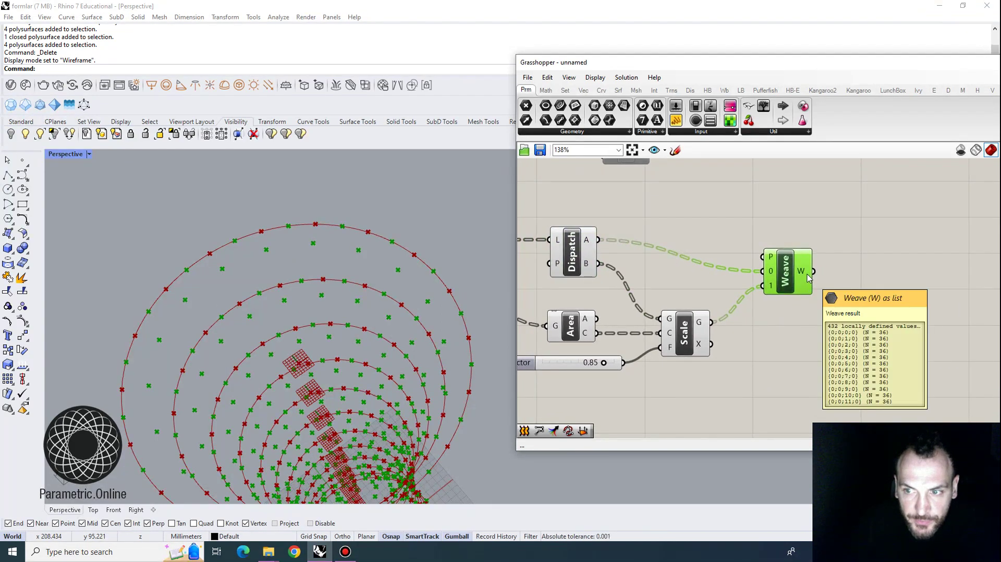
right_drag(620, 249, 745, 256)
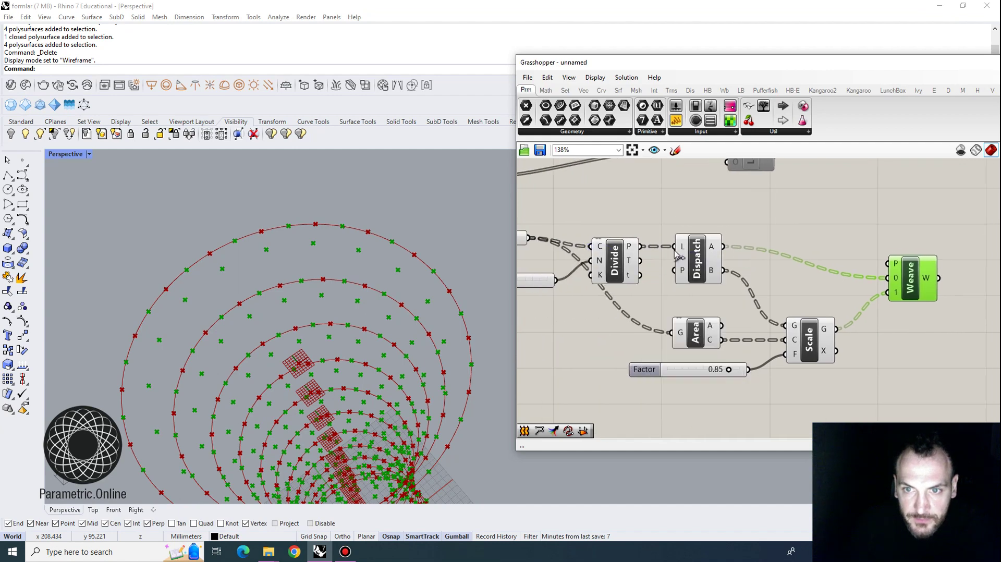
right_drag(845, 261, 796, 265)
mouse_move(782, 272)
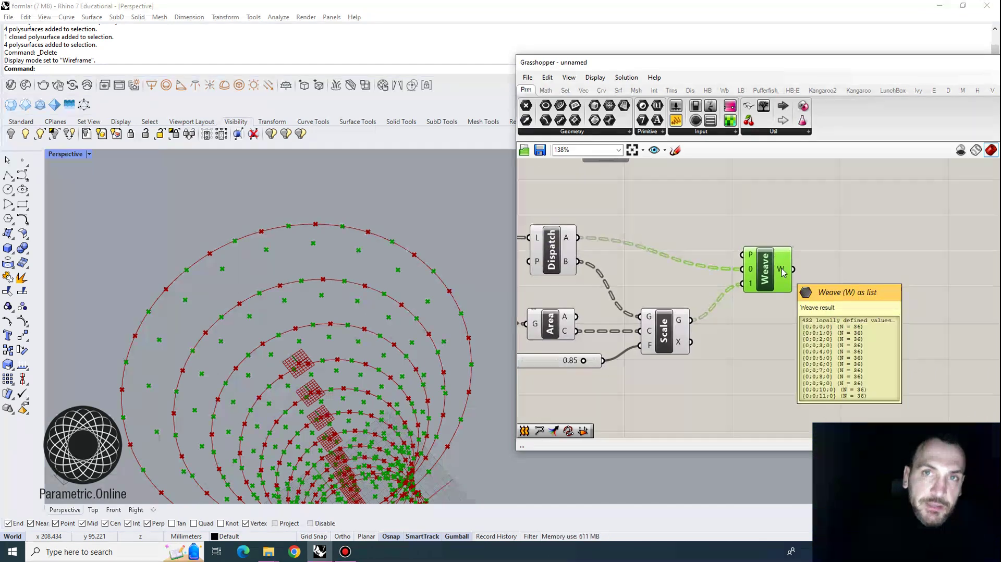
- Add a PolyLine component after Weave and feed the woven points into its vertices input
right_drag(836, 280, 775, 266)
double_click(774, 263)
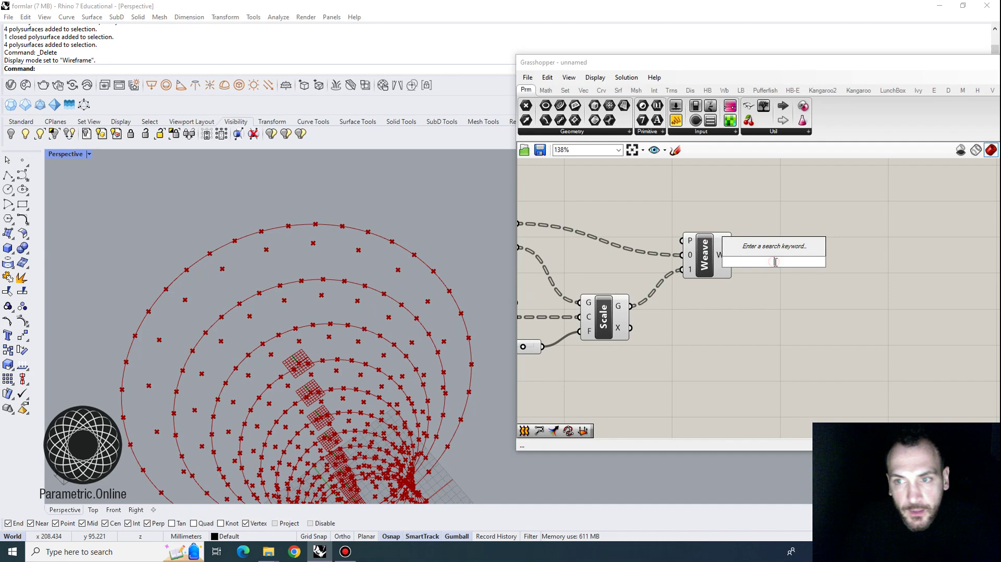
text(polt)
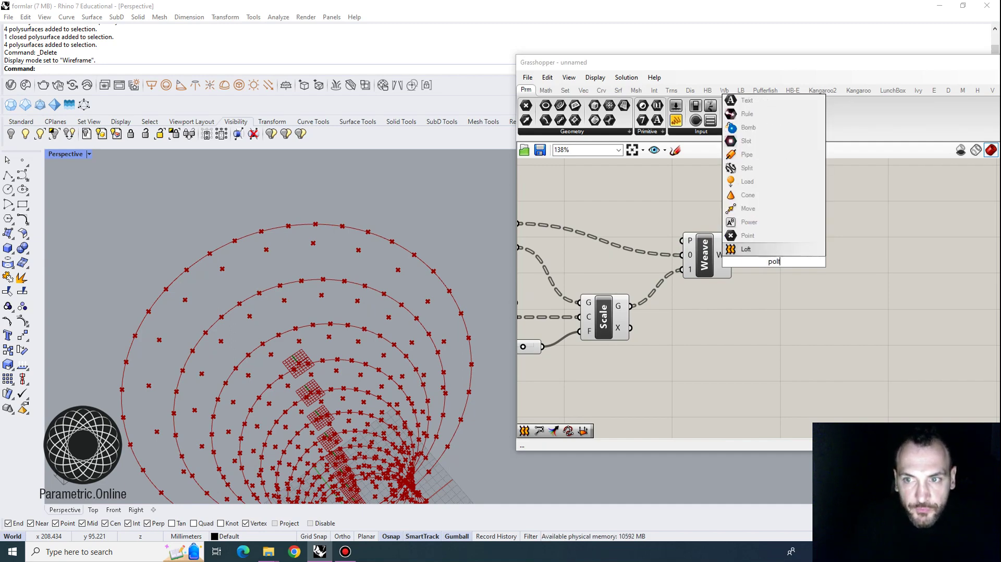
key(BackSpace)
text(y)
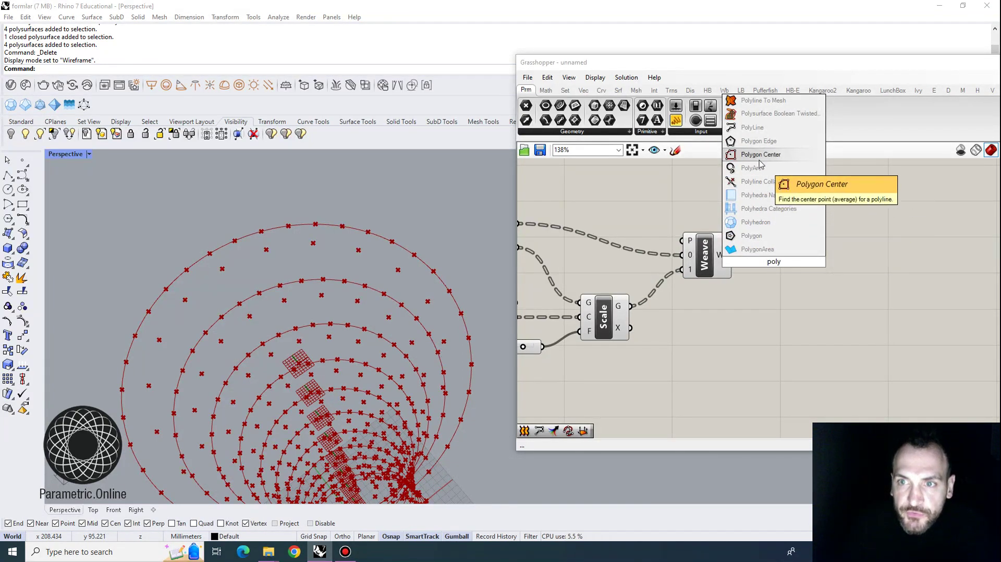
key(Return)
drag(733, 255, 762, 255)
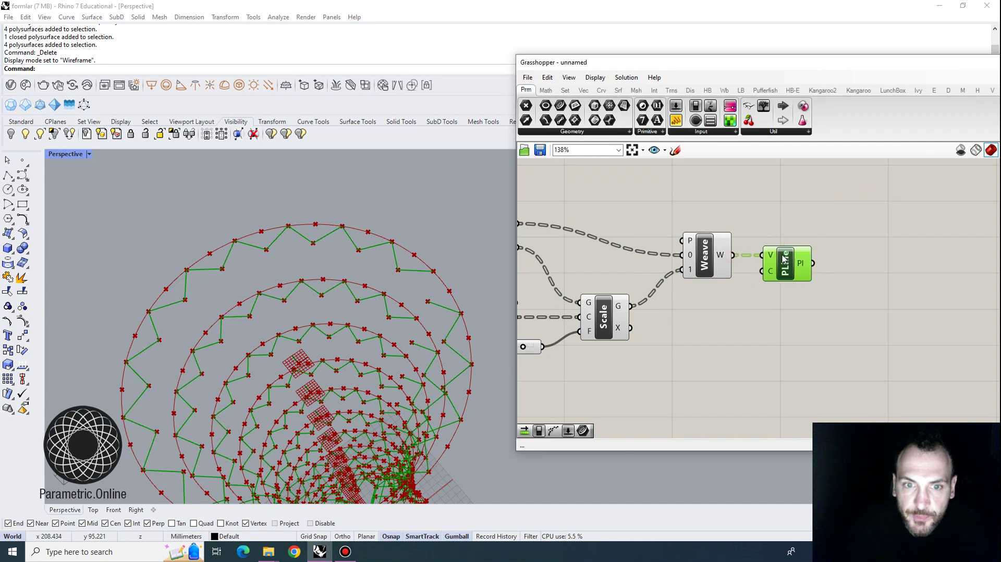
- Close the zigzag polylines by setting the Boolean of PLine's closed input
scroll(413, 267, up, 10)
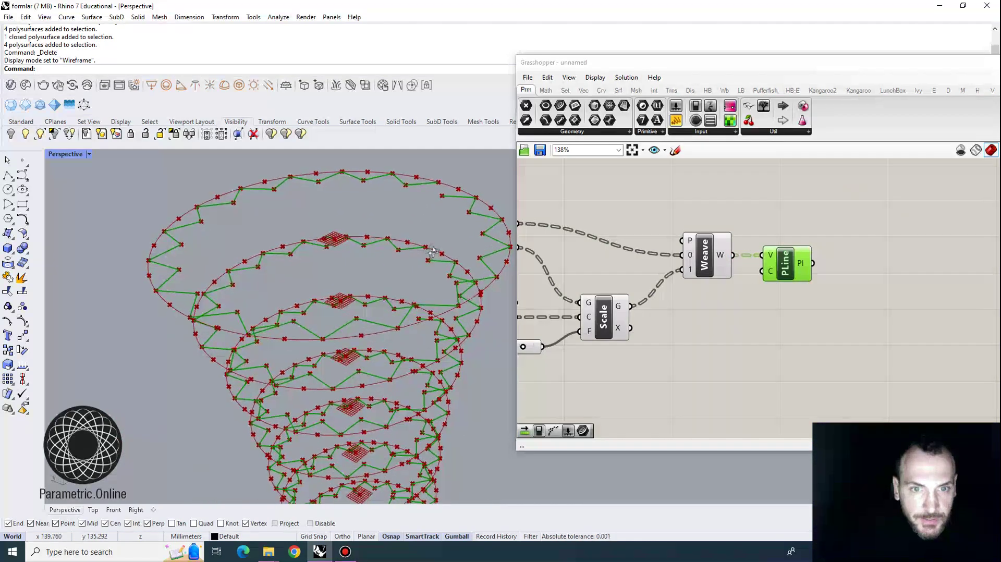
scroll(420, 198, up, 4)
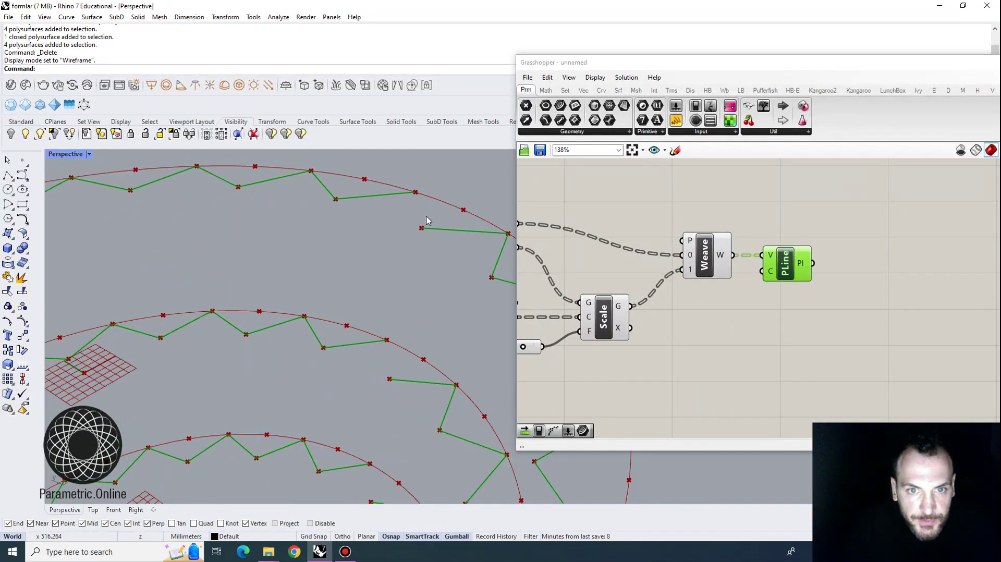
scroll(430, 232, down, 4)
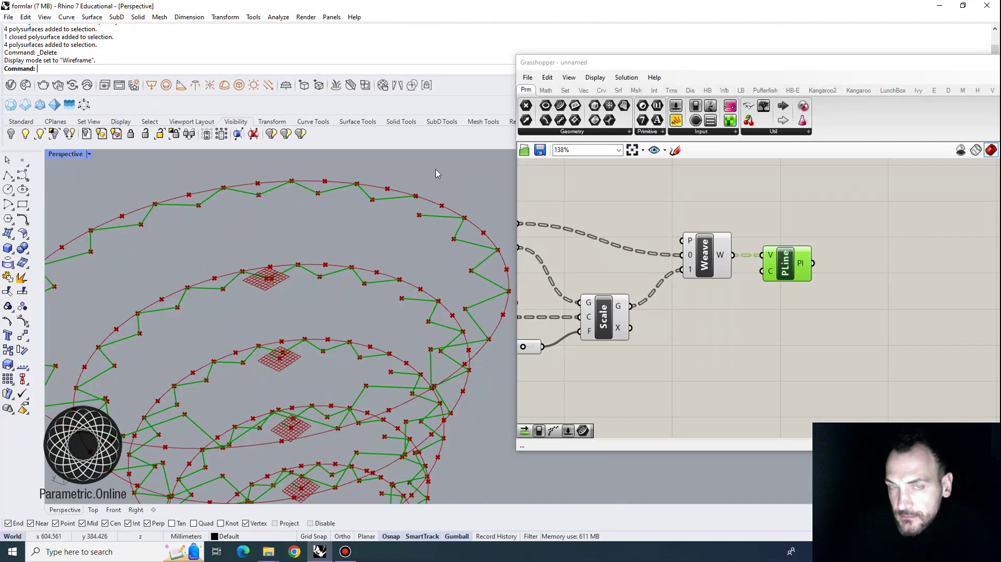
right_drag(793, 266, 723, 282)
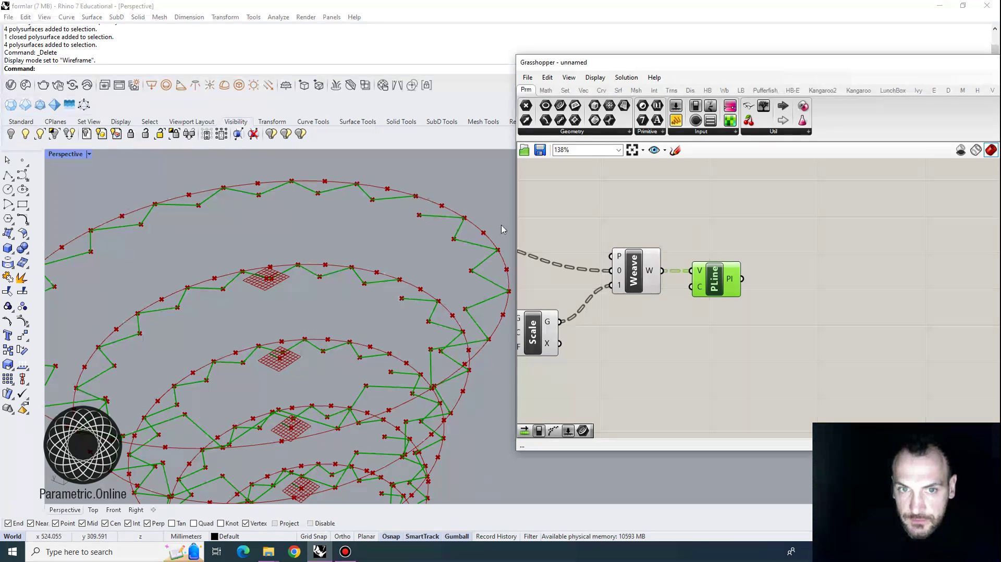
right_click(701, 291)
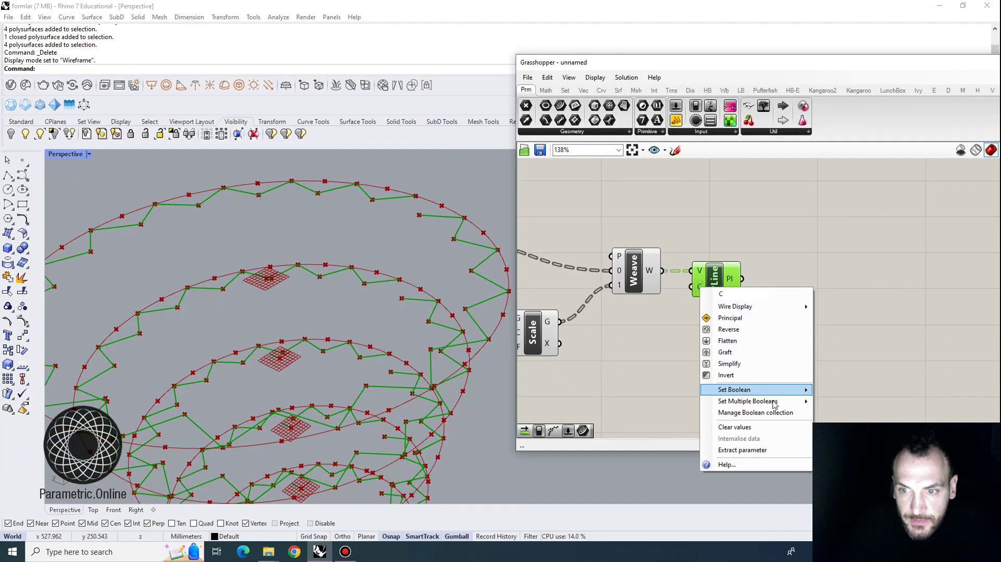
mouse_move(749, 391)
click(837, 402)
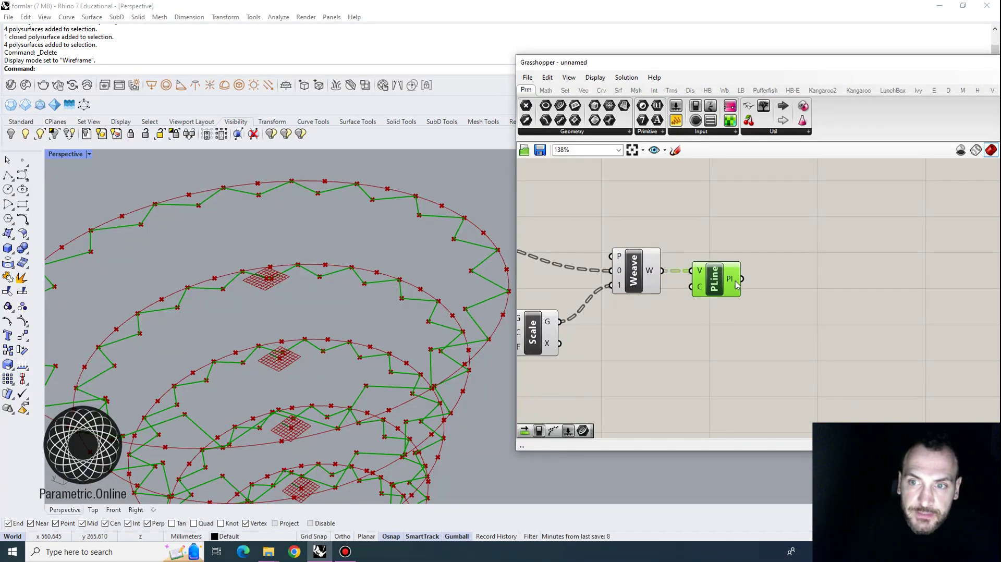
- Move the disabled Loft component from the upper part of the definition to beyond PLine
mouse_move(736, 284)
scroll(735, 282, down, 4)
right_drag(649, 250, 693, 255)
drag(642, 212, 829, 265)
scroll(827, 266, up, 3)
right_drag(789, 281, 748, 275)
mouse_move(710, 281)
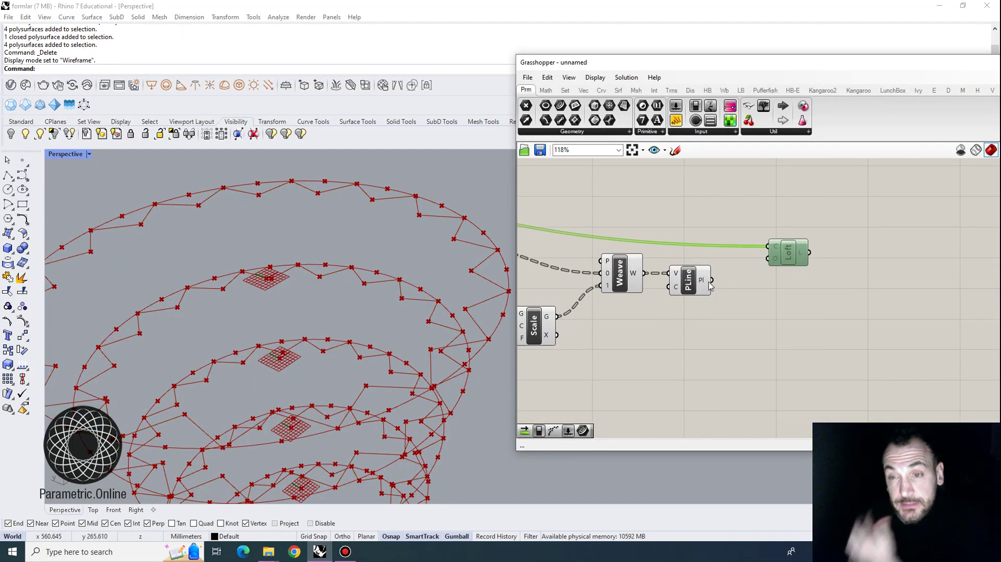
- Feed the flattened PLine output into Loft's curve input and enable the Loft component
click(737, 323)
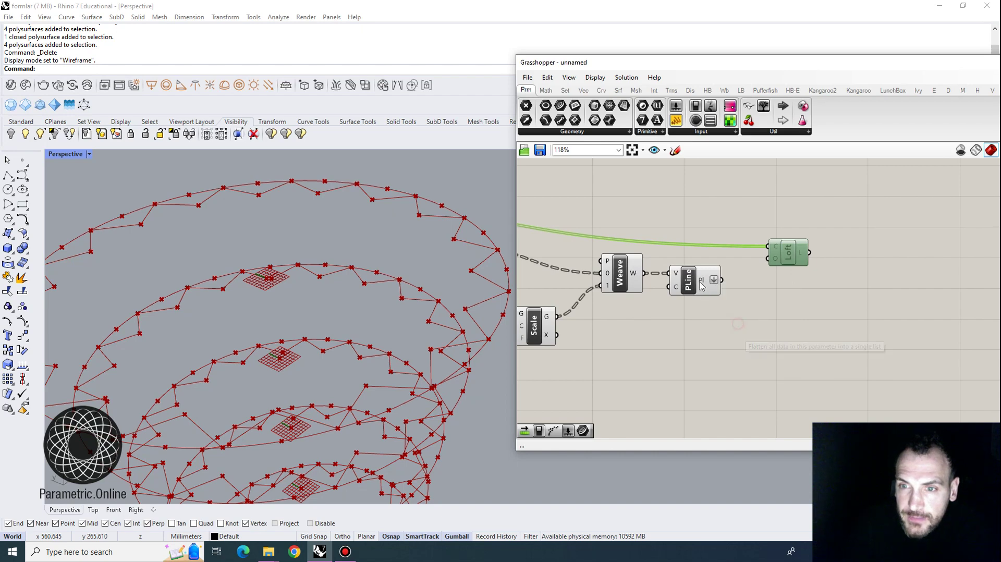
right_click(767, 284)
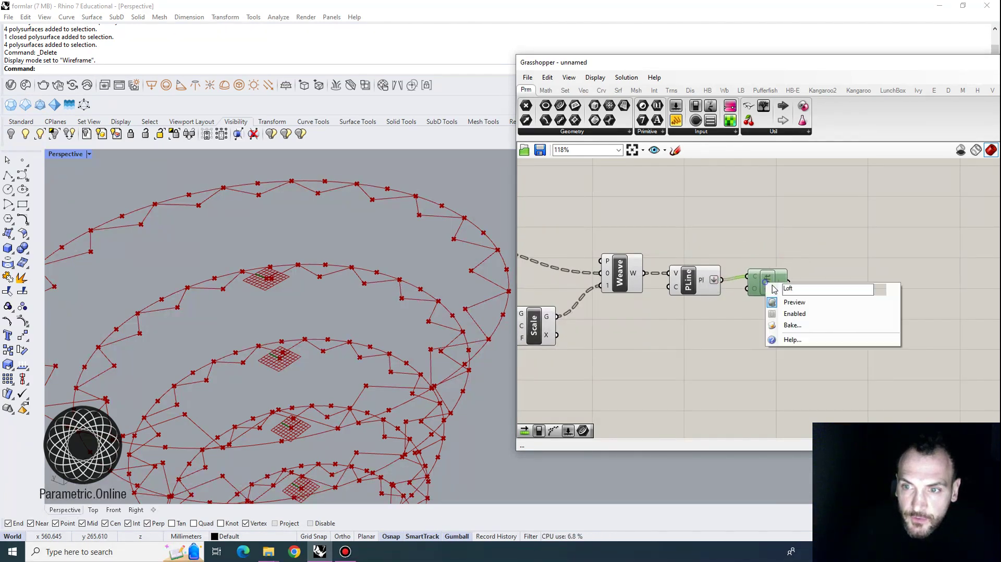
click(789, 316)
scroll(365, 324, down, 5)
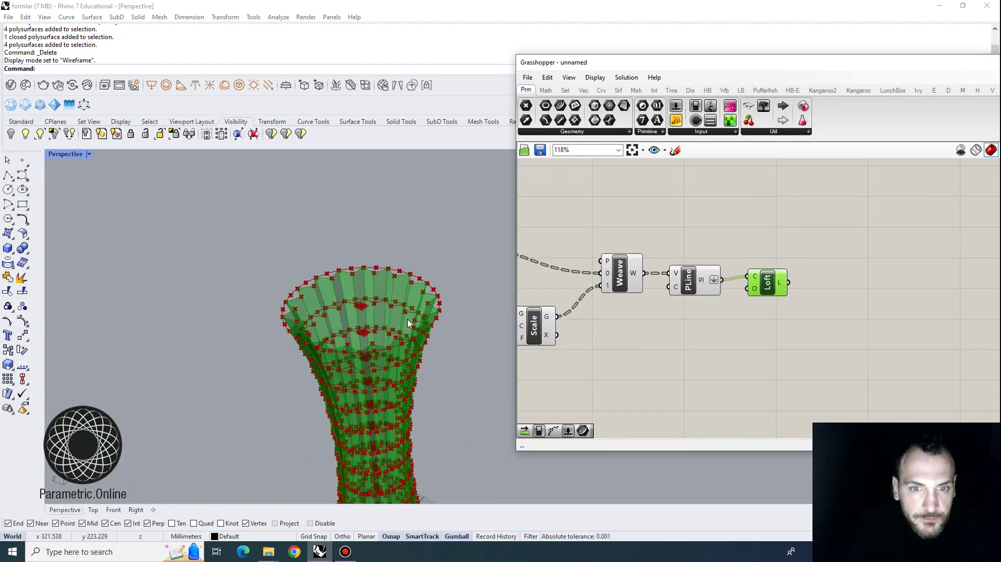
click(612, 367)
right_drag(455, 389, 446, 334)
- Hide the preview of all components upstream of Loft so only the lofted vase is displayed
right_drag(657, 296, 842, 286)
scroll(771, 282, down, 3)
scroll(845, 285, down, 1)
scroll(863, 285, down, 1)
drag(903, 313, 532, 203)
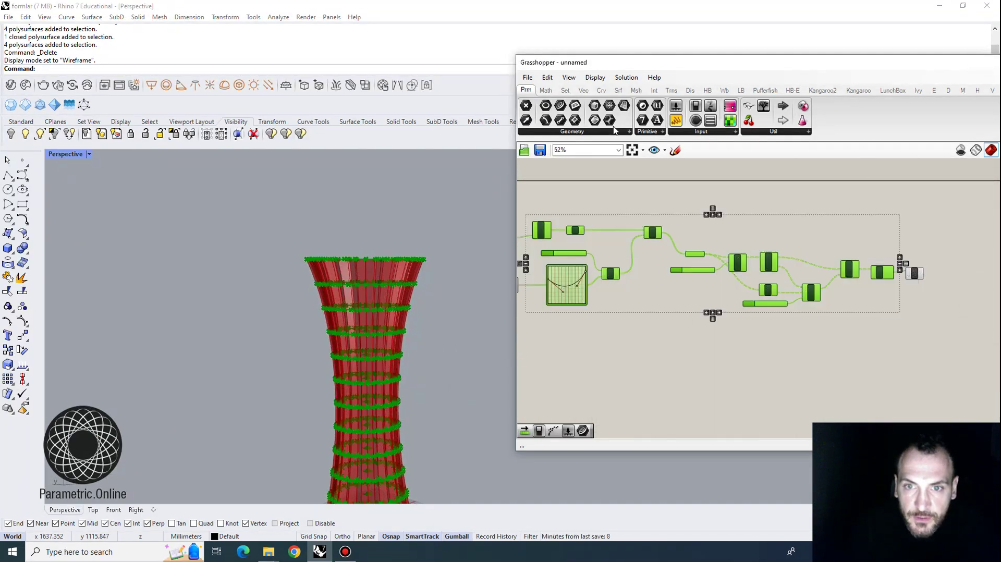
click(626, 77)
click(668, 231)
click(726, 204)
right_drag(410, 326, 458, 340)
right_drag(620, 304, 669, 268)
right_drag(458, 309, 398, 304)
scroll(398, 304, down, 5)
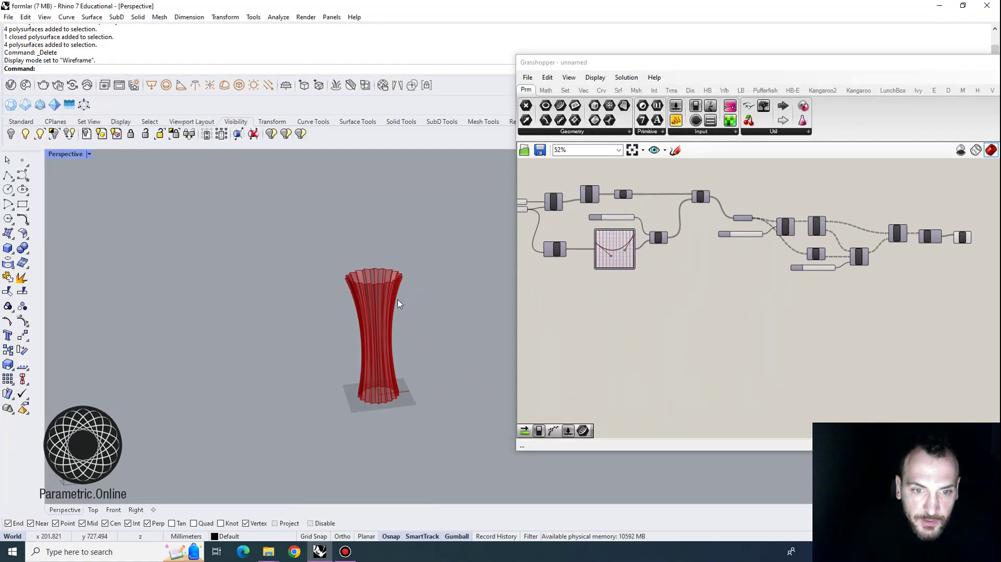
scroll(379, 332, up, 2)
- Bake the Loft result into Rhino on the Default layer
right_drag(947, 239, 830, 230)
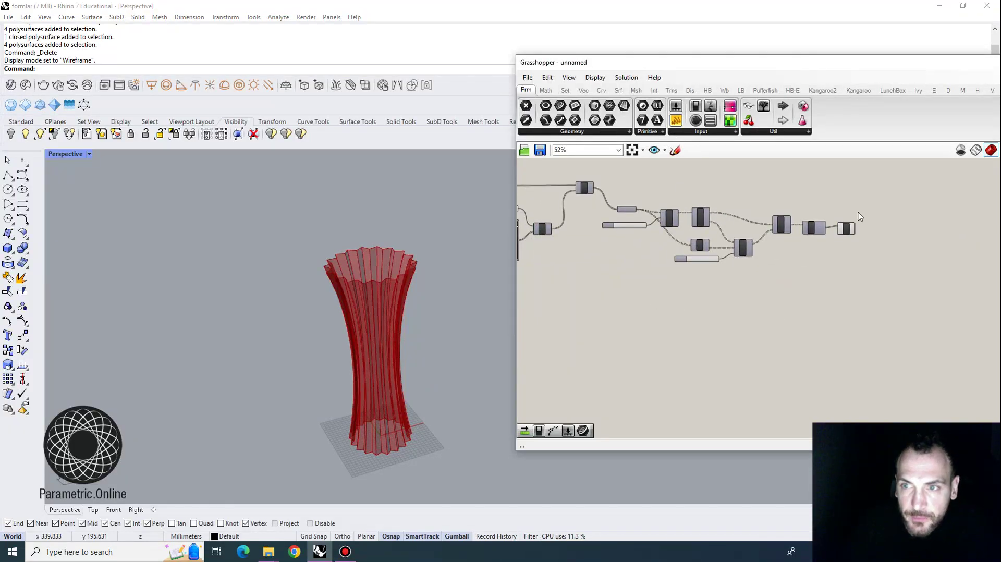
scroll(860, 216, up, 3)
click(844, 227)
right_click(844, 226)
click(870, 273)
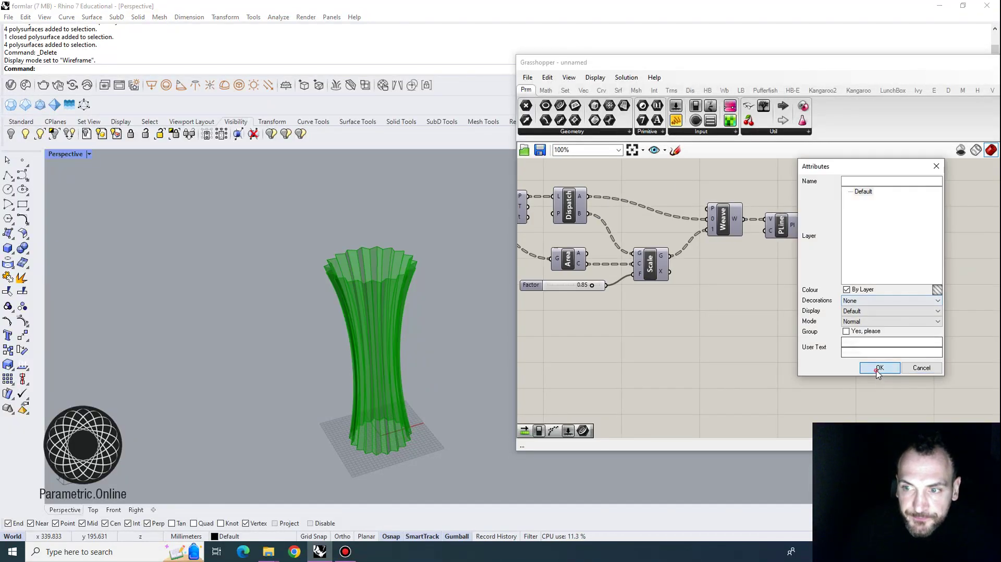
click(876, 371)
- Move the baked vase out of the Grasshopper preview so both stand side by side
click(382, 352)
drag(417, 349, 310, 377)
click(379, 467)
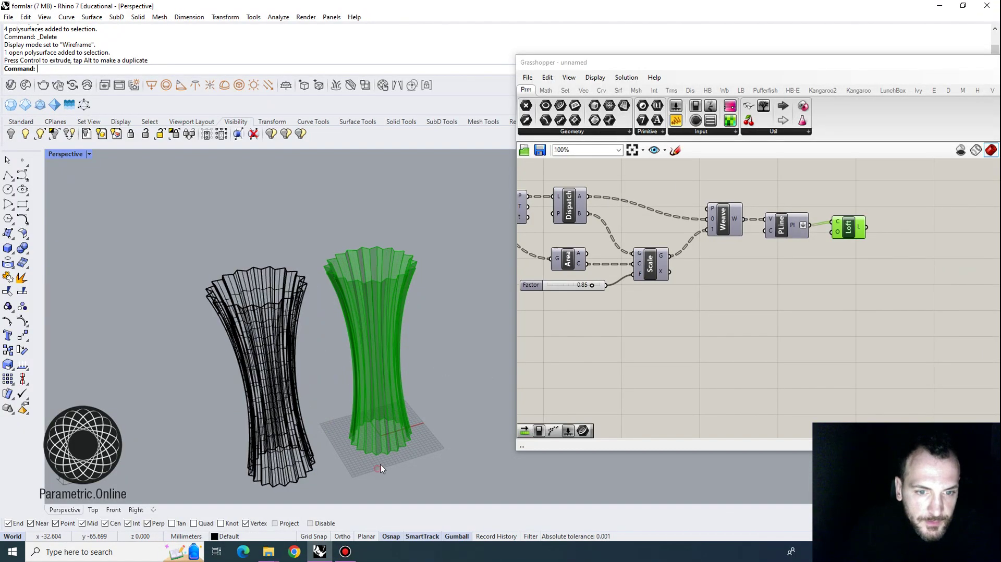
- Switch the Perspective viewport to the Rendered display mode
right_drag(381, 464, 145, 228)
click(89, 154)
click(117, 211)
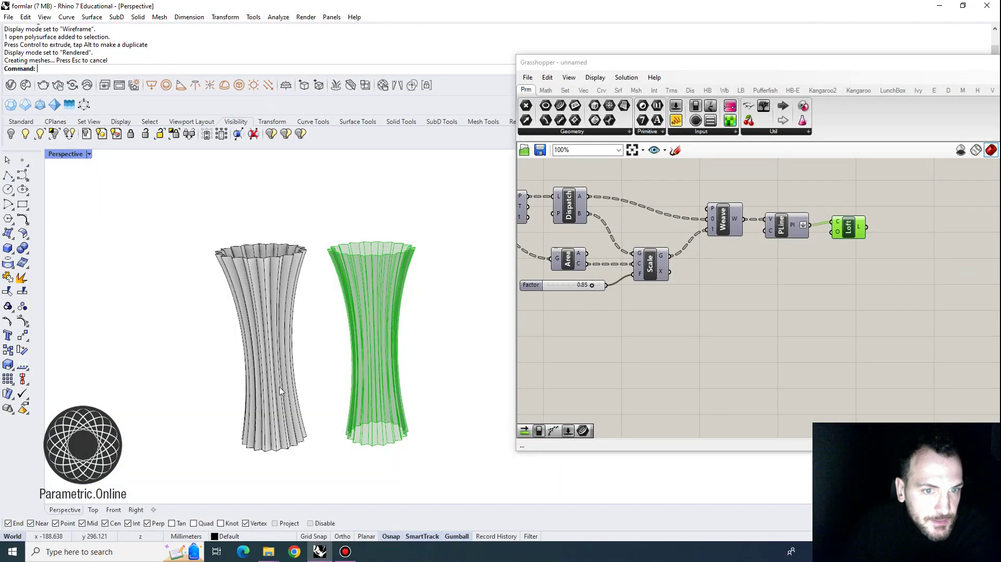
- Examine the pleats and rim of the baked vase and the preview from several angles
right_drag(279, 387, 335, 352)
scroll(323, 342, up, 2)
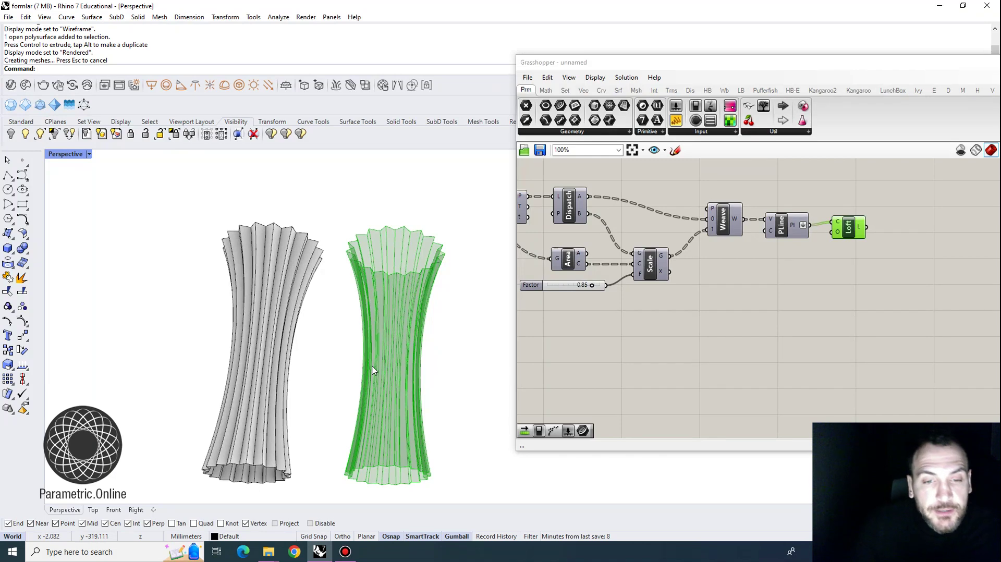
right_drag(376, 322, 338, 363)
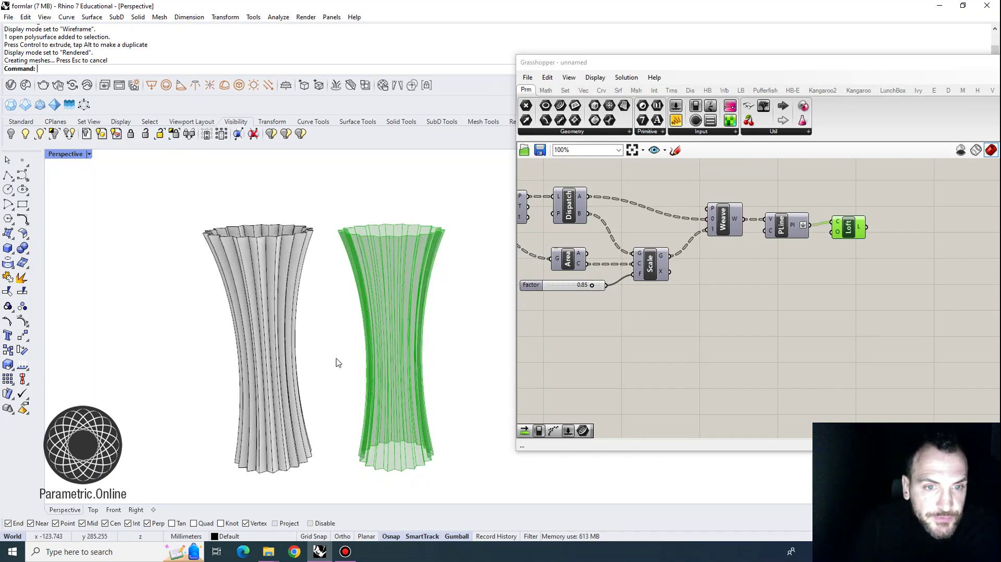
scroll(320, 412, down, 5)
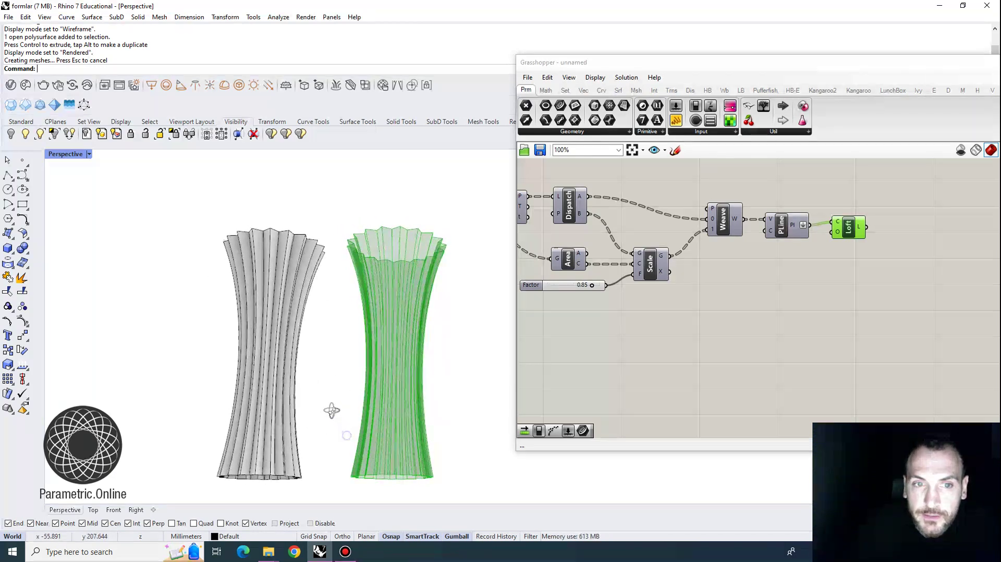
scroll(396, 372, up, 6)
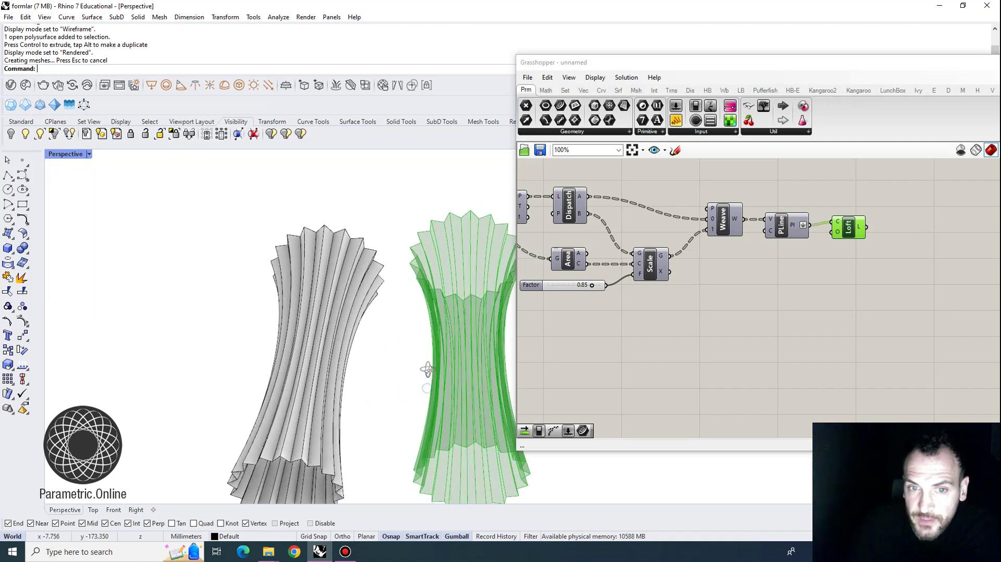
right_drag(468, 370, 435, 368)
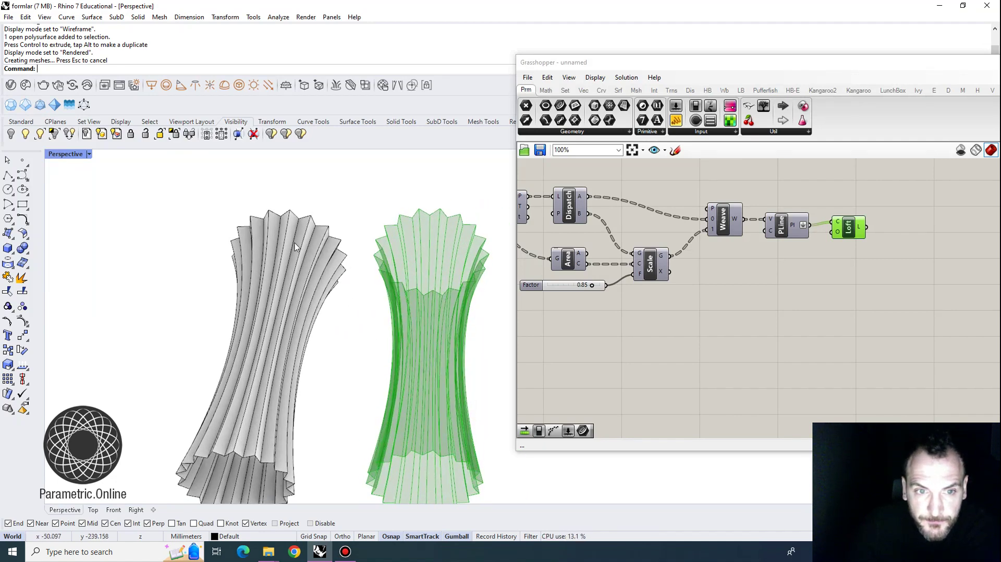
right_drag(342, 330, 352, 297)
right_drag(317, 215, 332, 342)
right_drag(295, 199, 292, 230)
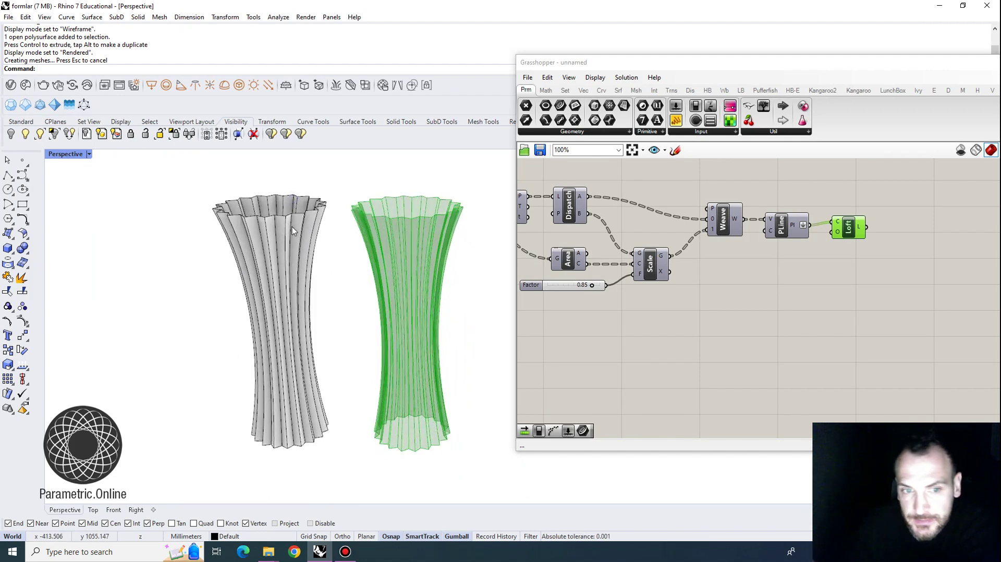